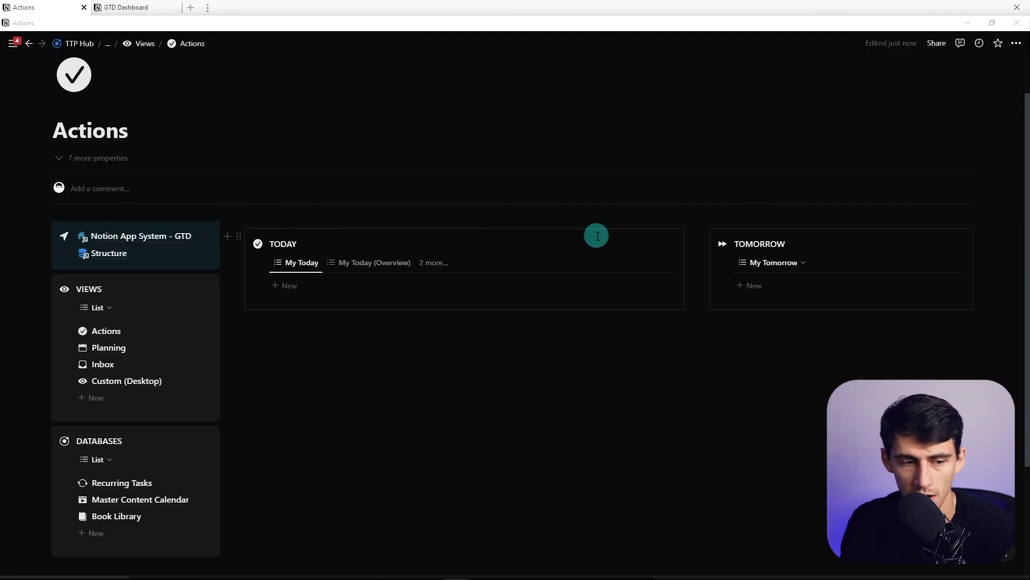
- Go from the Notion App System - GTD home page to Structure, then back to Actions
click(105, 234)
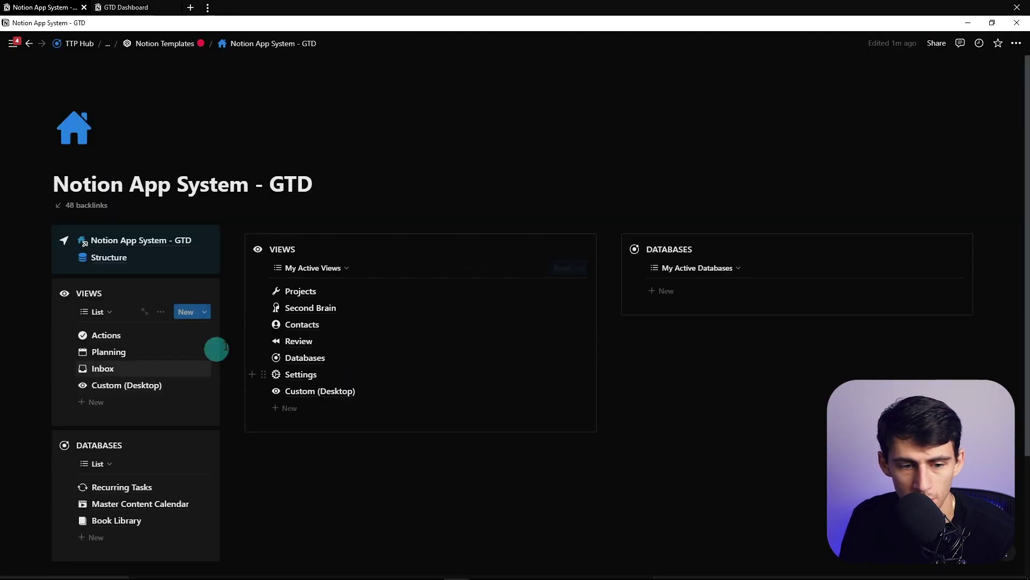
scroll(260, 215, up, 3)
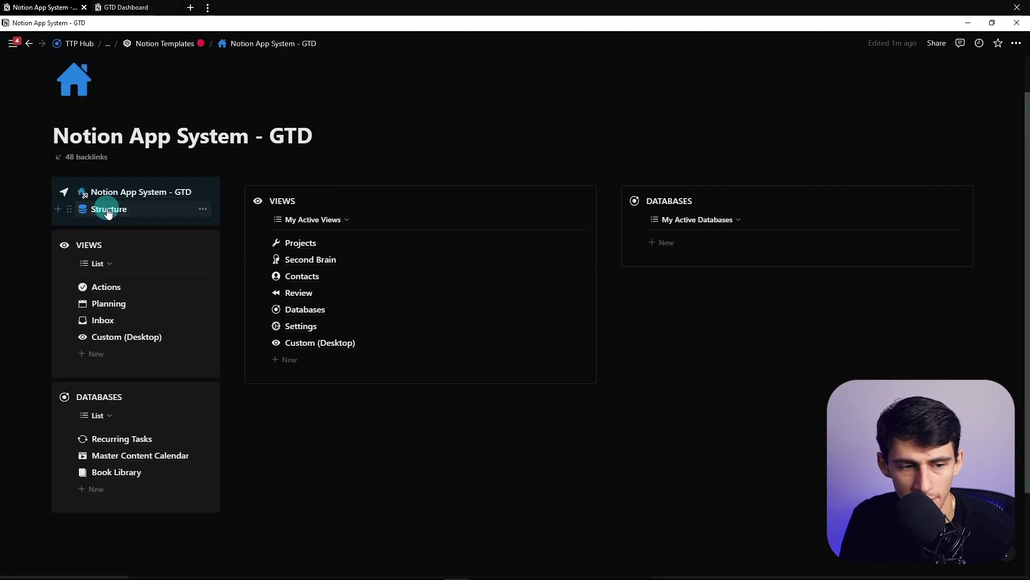
click(103, 204)
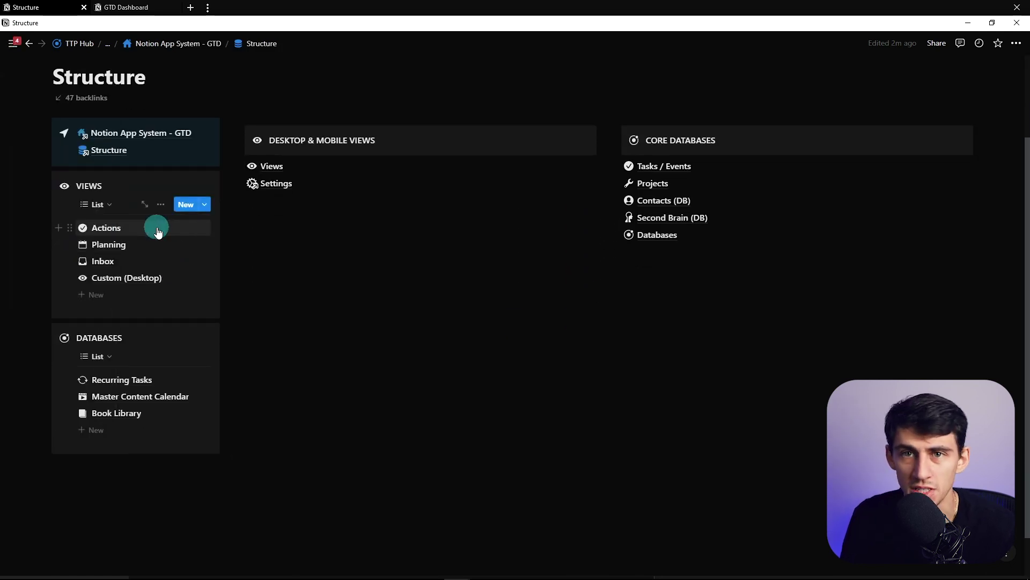
click(114, 226)
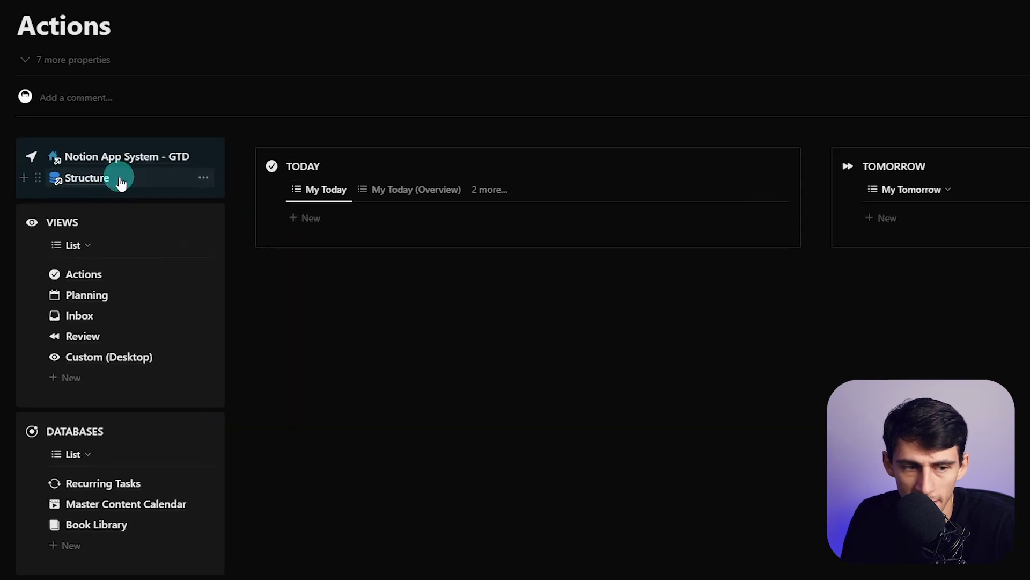
- Open the Tasks / Events database from Structure and add a new Untitled task entry
click(119, 179)
click(623, 211)
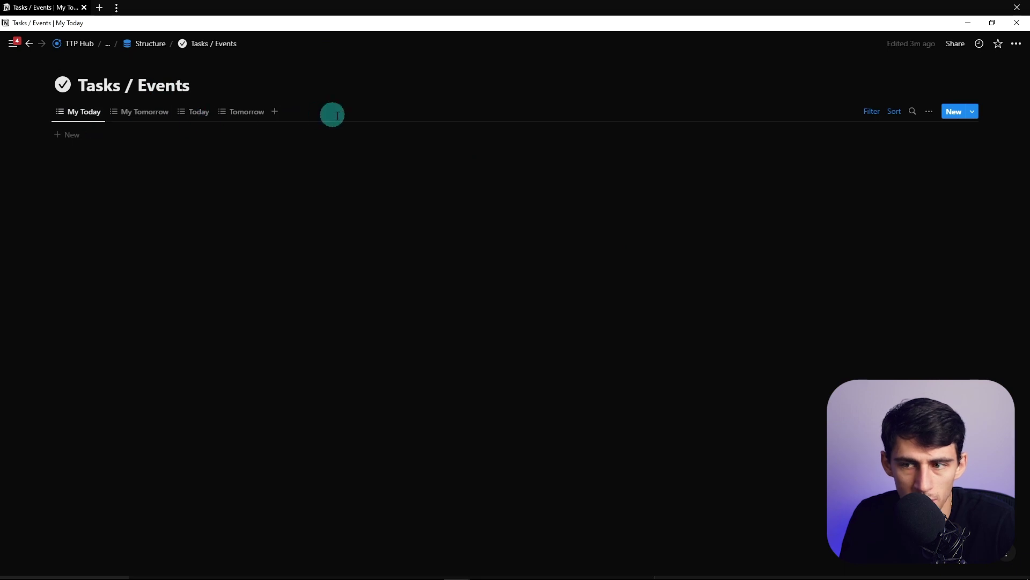
click(97, 134)
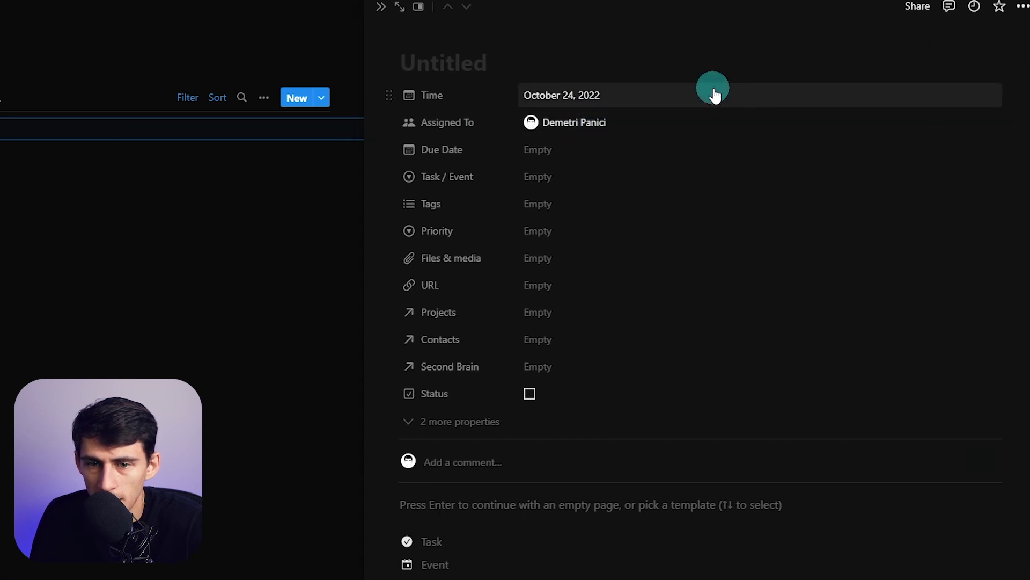
- Reveal the task's two hidden properties and add a new select-type property
click(634, 183)
click(479, 190)
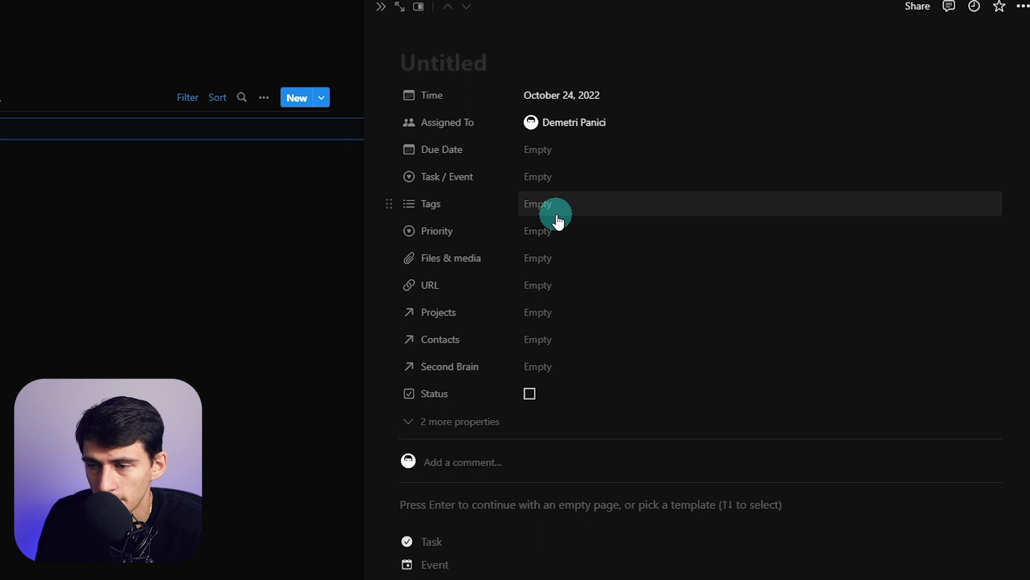
click(444, 423)
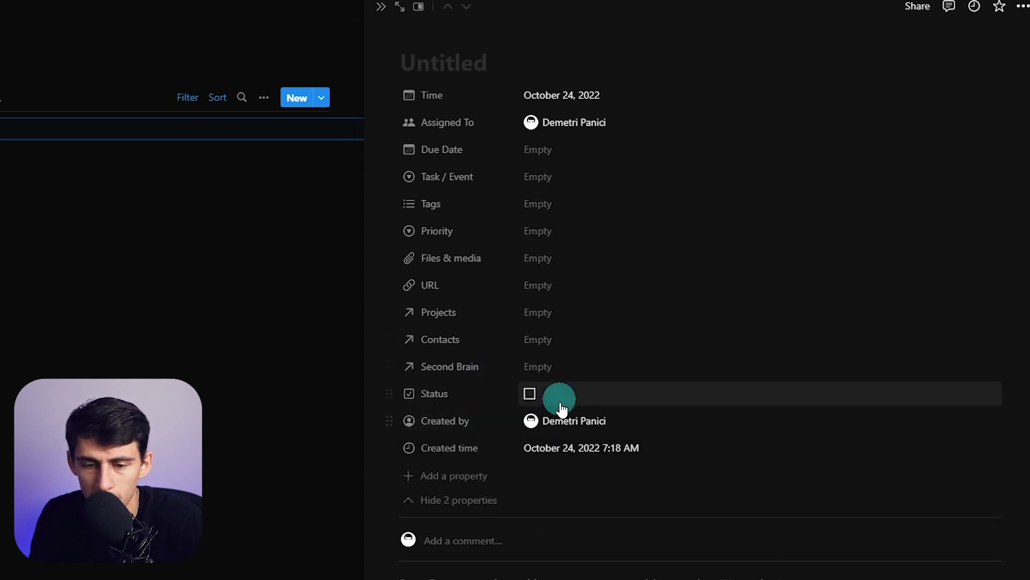
click(455, 476)
text(se)
key(Return)
key(Escape)
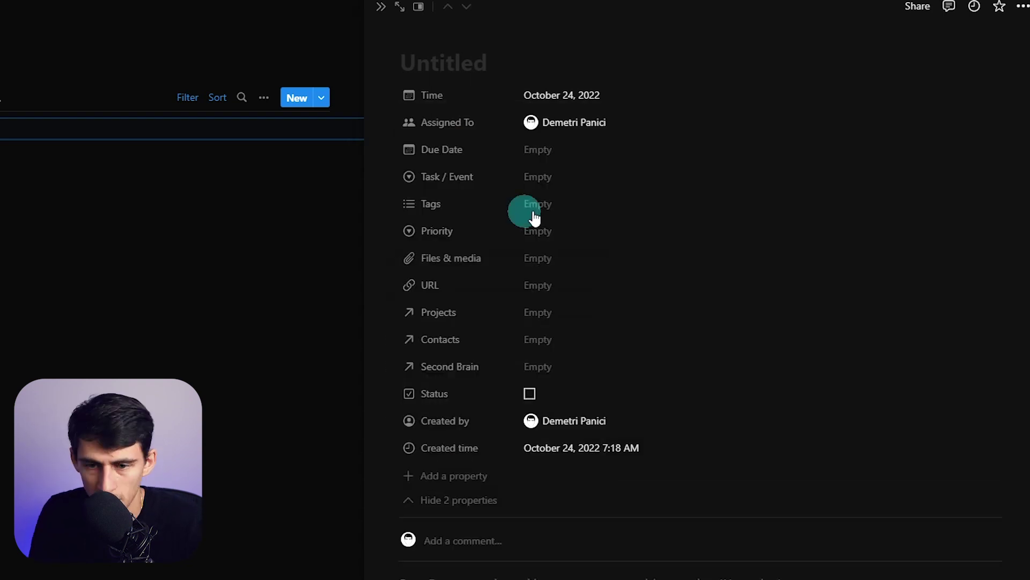
- Rename the Priority options High and Low to 'Priority #1' and 'Future'
click(552, 228)
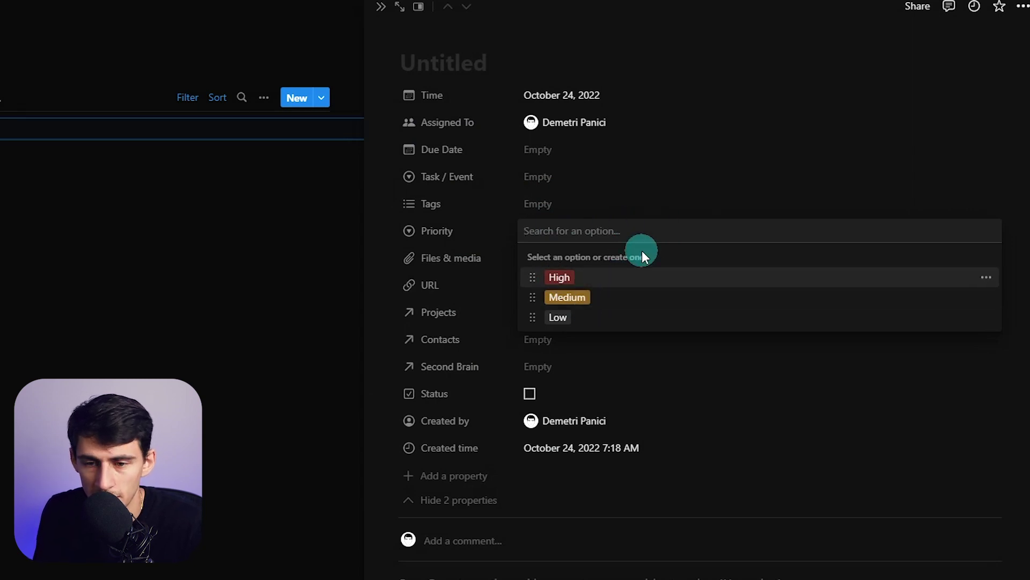
click(986, 277)
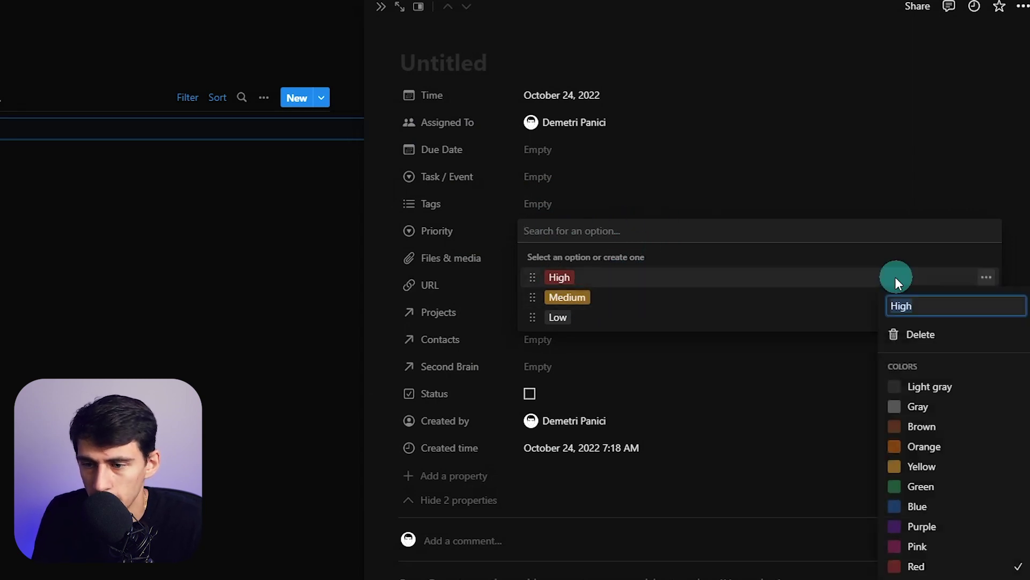
text(Prio)
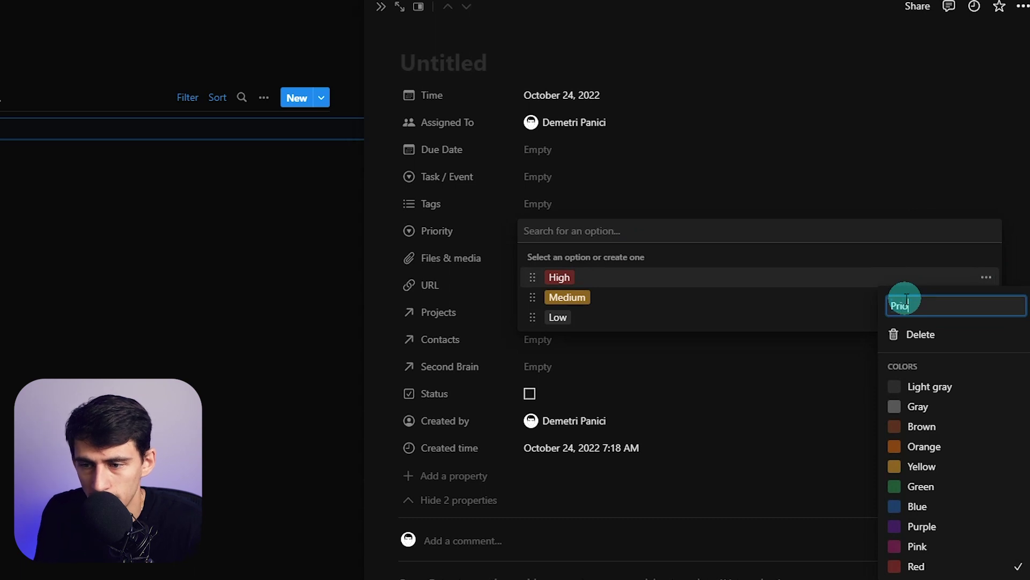
text(rity #1)
key(Return)
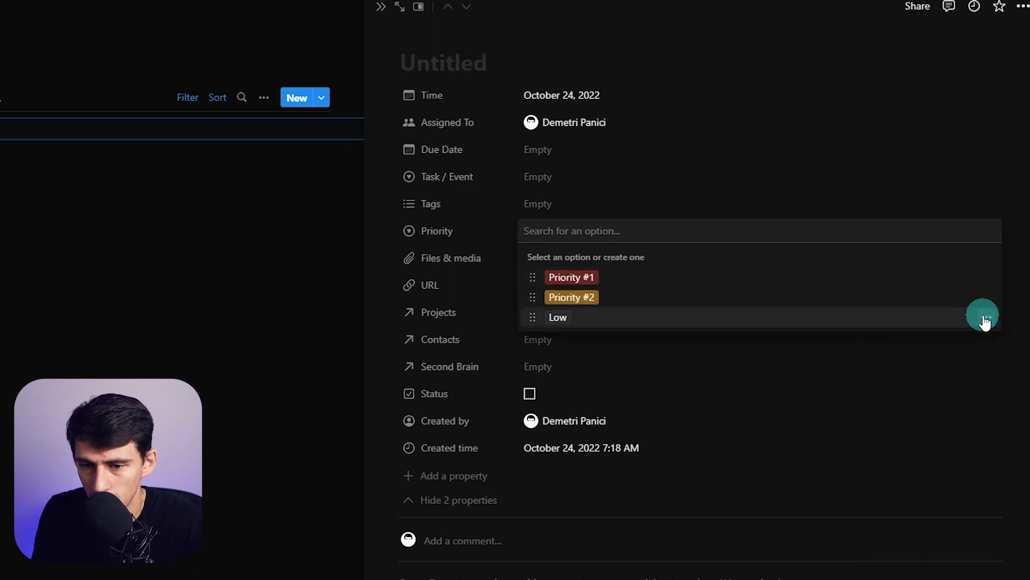
click(985, 317)
text(Prio)
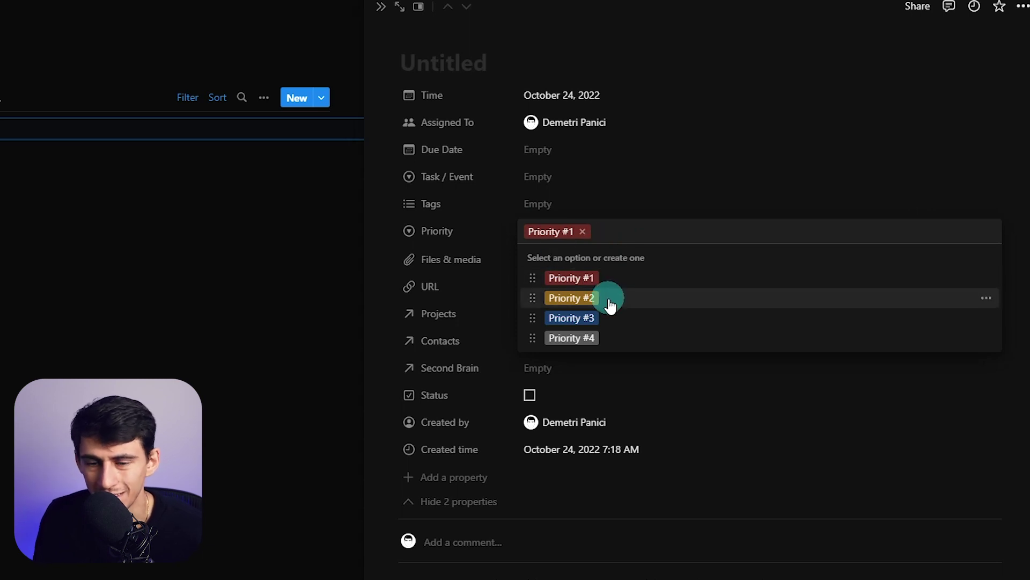
click(985, 318)
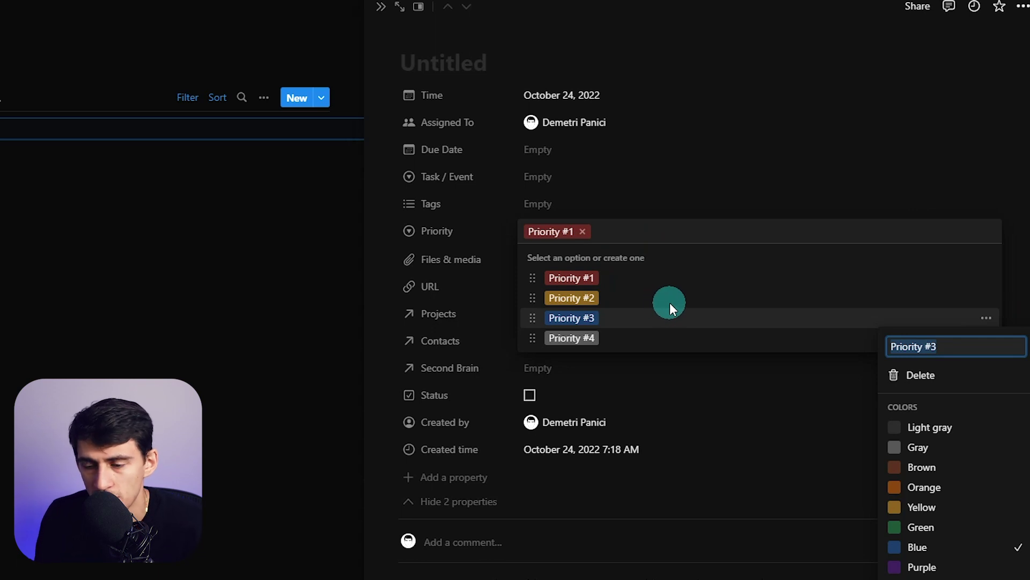
text(Future)
key(Return)
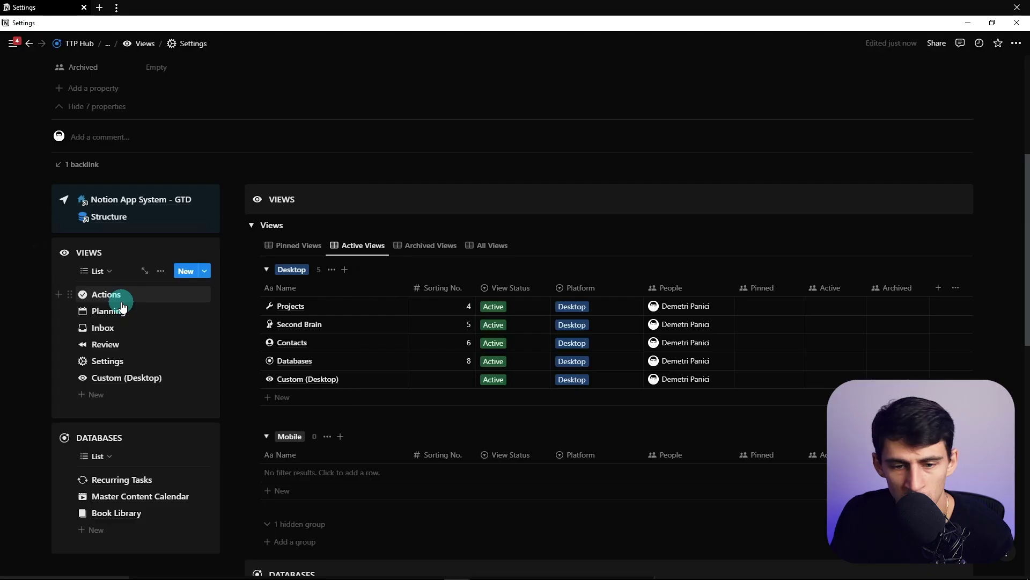
- Check the Pinned Views on Settings, then return to Actions with the Untitled task under TODAY
scroll(123, 307, down, 4)
scroll(594, 213, up, 5)
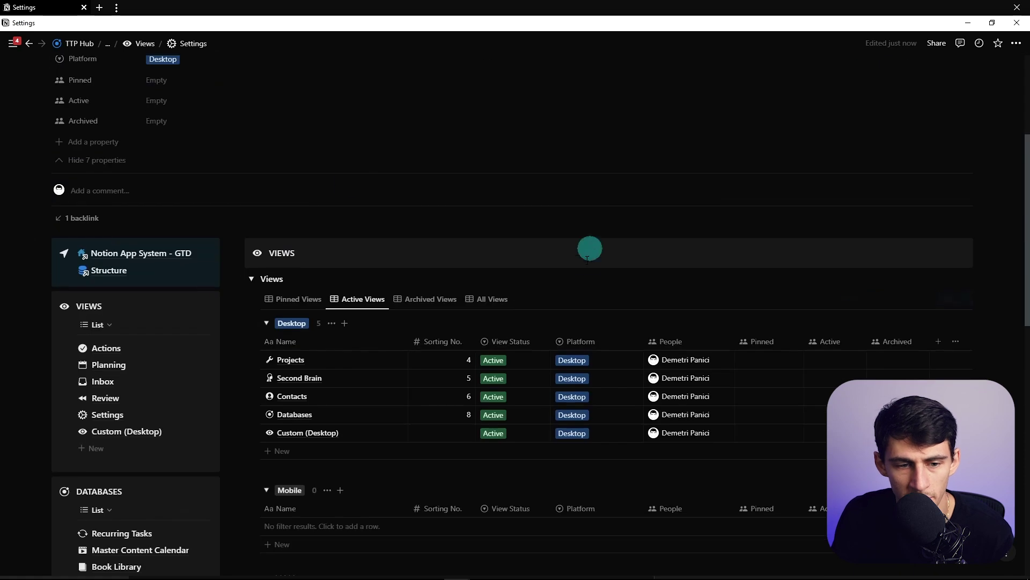
scroll(583, 262, down, 3)
scroll(526, 243, up, 1)
click(305, 193)
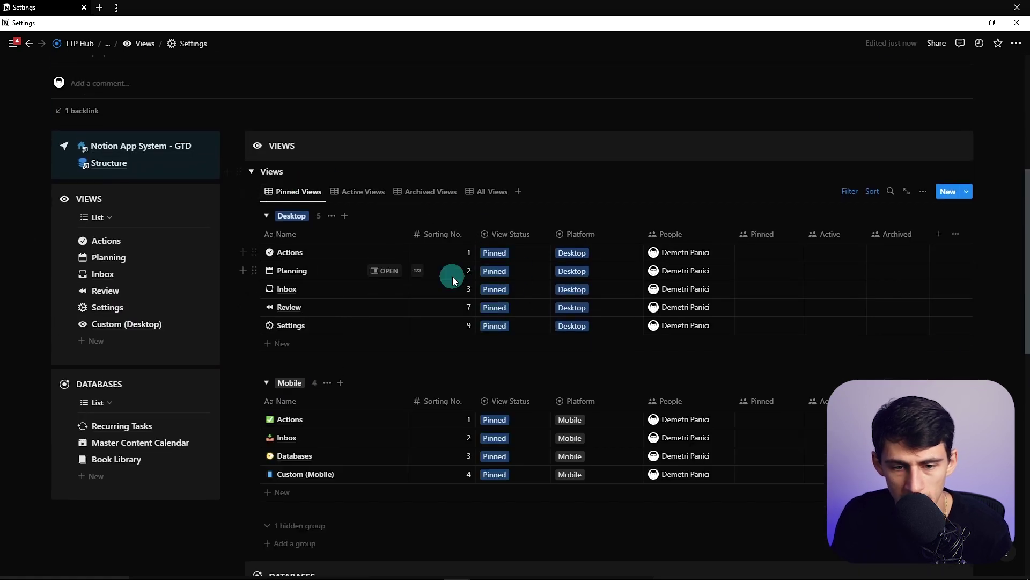
scroll(456, 274, down, 2)
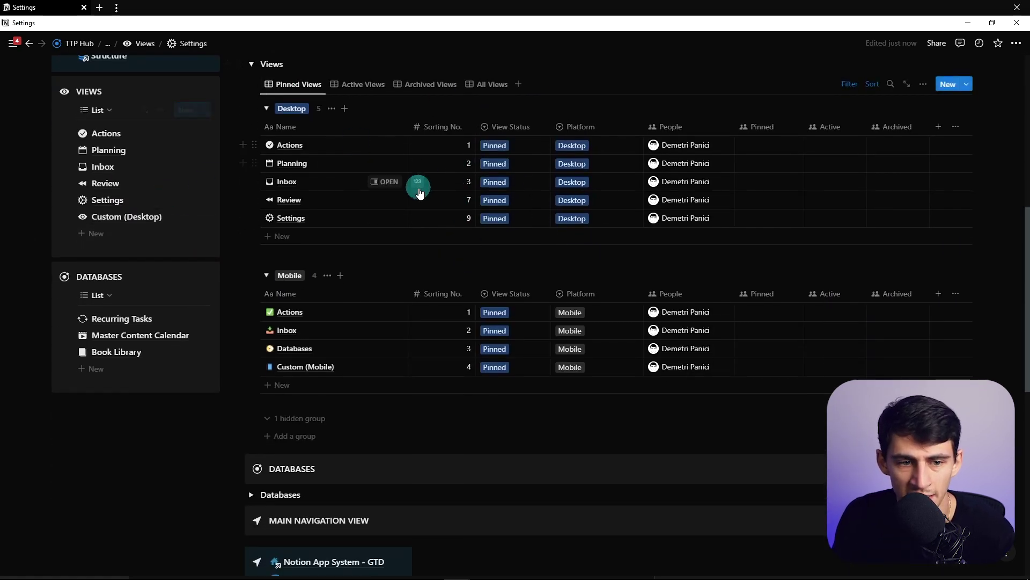
scroll(590, 177, up, 2)
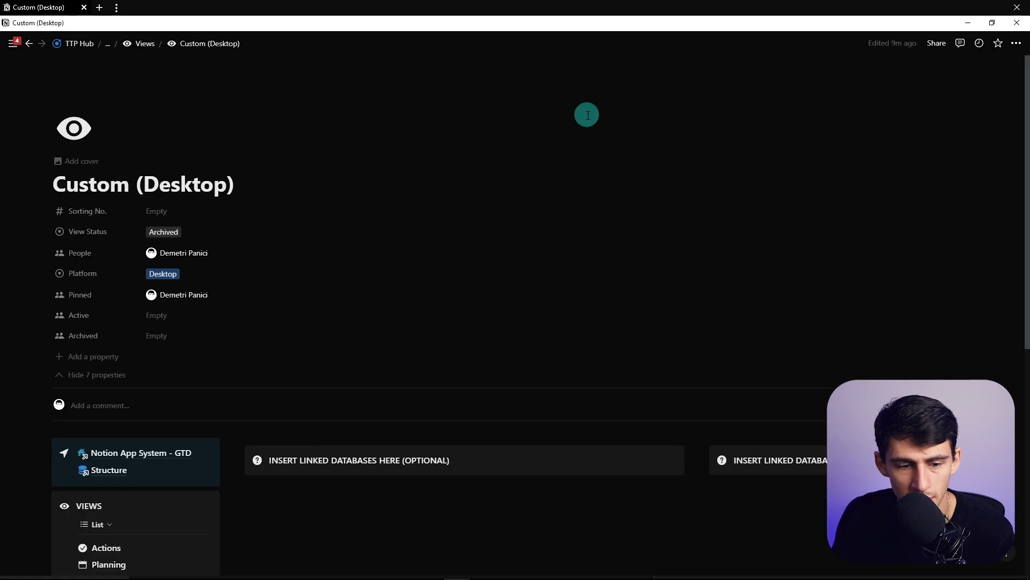
scroll(634, 131, down, 5)
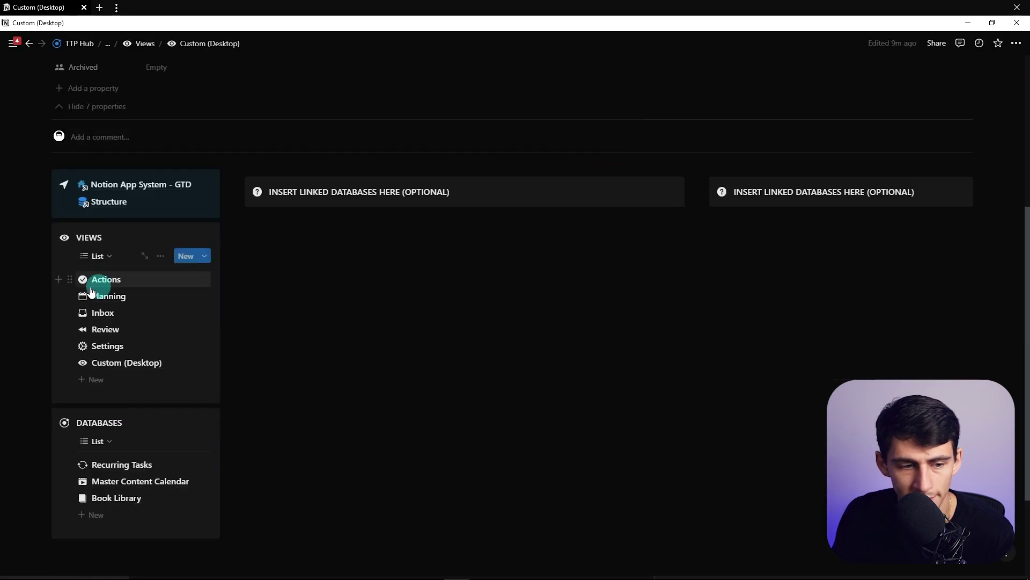
click(104, 278)
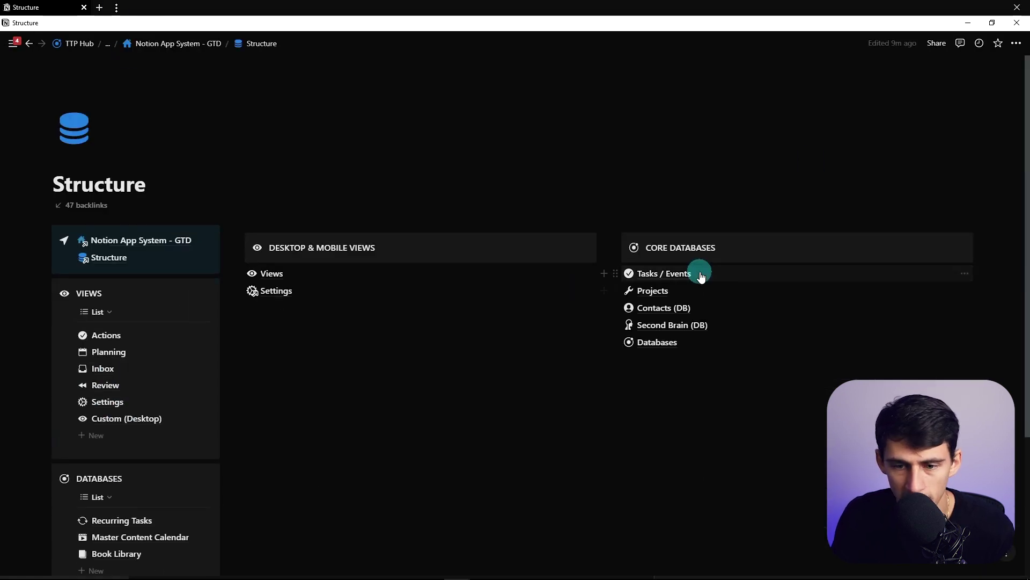
- Copy the Tasks / Events database link and go to the Custom (Desktop) page
right_click(698, 274)
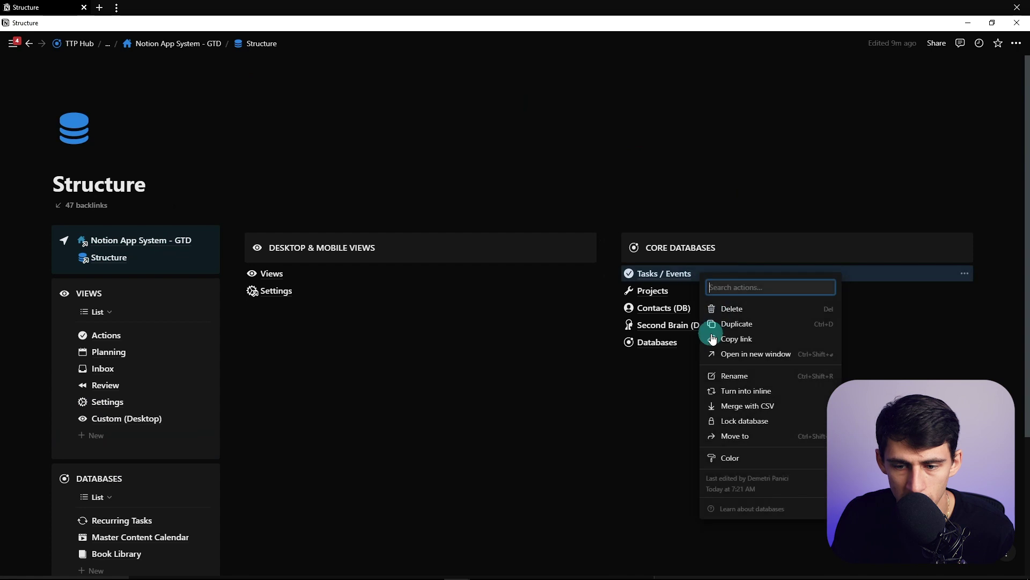
click(712, 339)
click(103, 335)
click(102, 272)
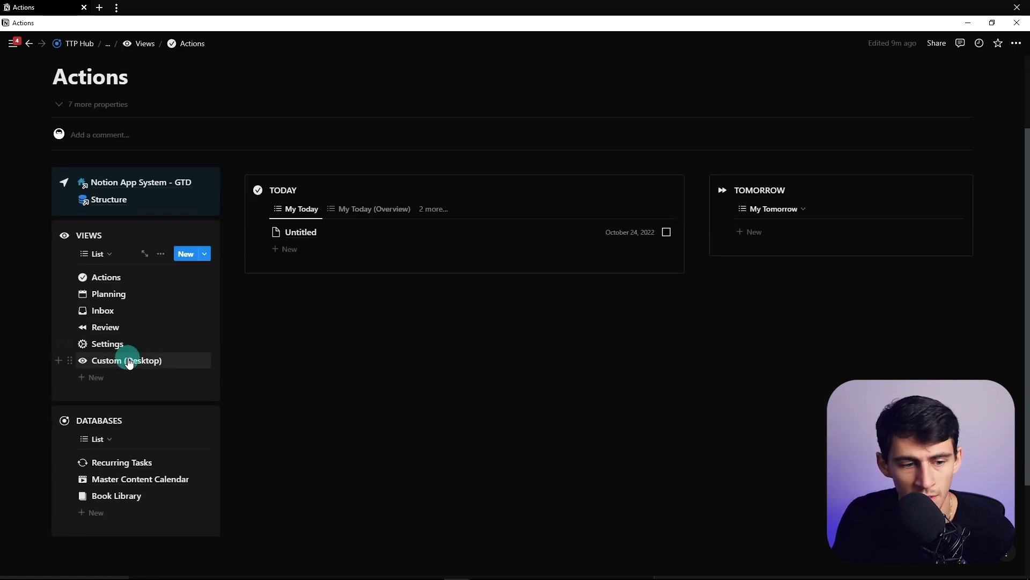
click(128, 363)
- Retitle the page 'Capture' and paste the link as a linked Tasks / Events view above the callouts
triple_click(229, 177)
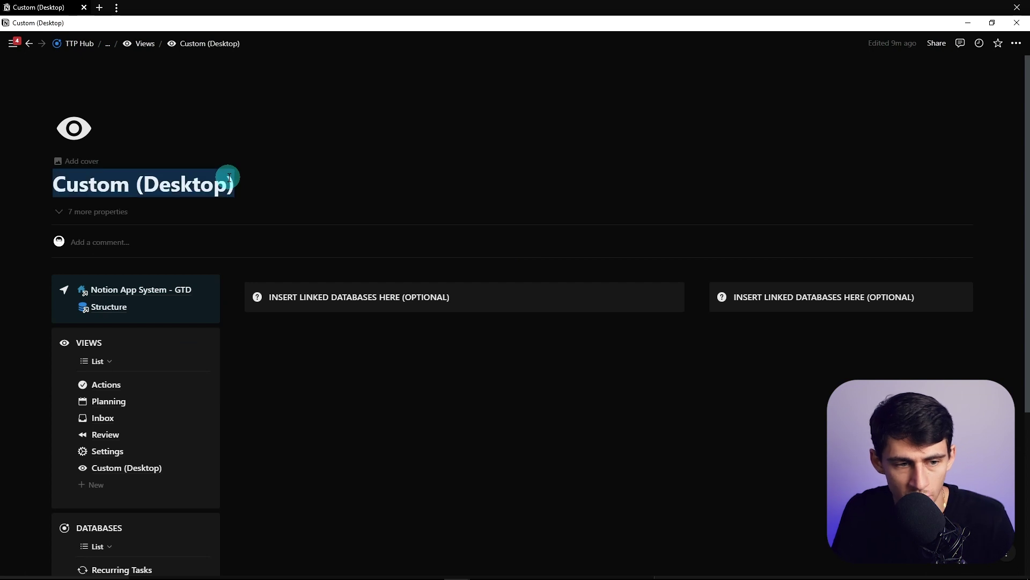
text(Capture)
click(463, 340)
drag(240, 328, 472, 283)
key(ctrl+v)
click(730, 314)
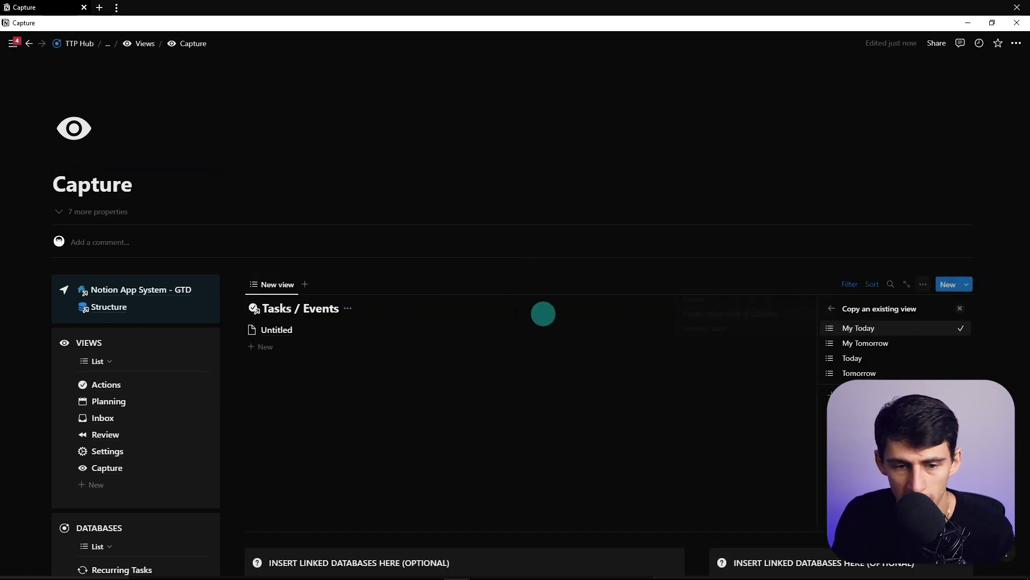
- Base the linked view on My Today and switch its layout to a table
click(326, 373)
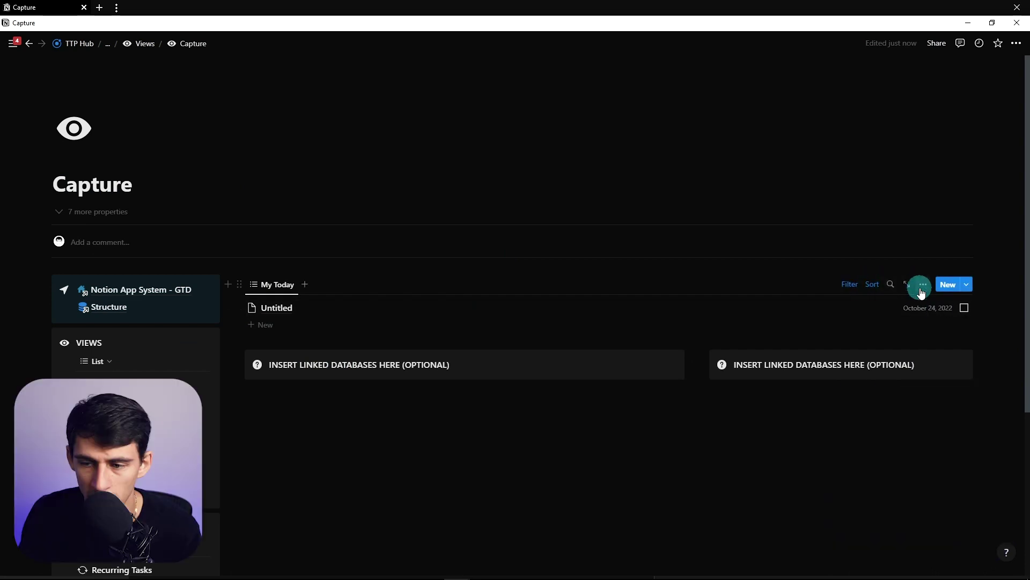
click(922, 285)
click(885, 365)
click(848, 338)
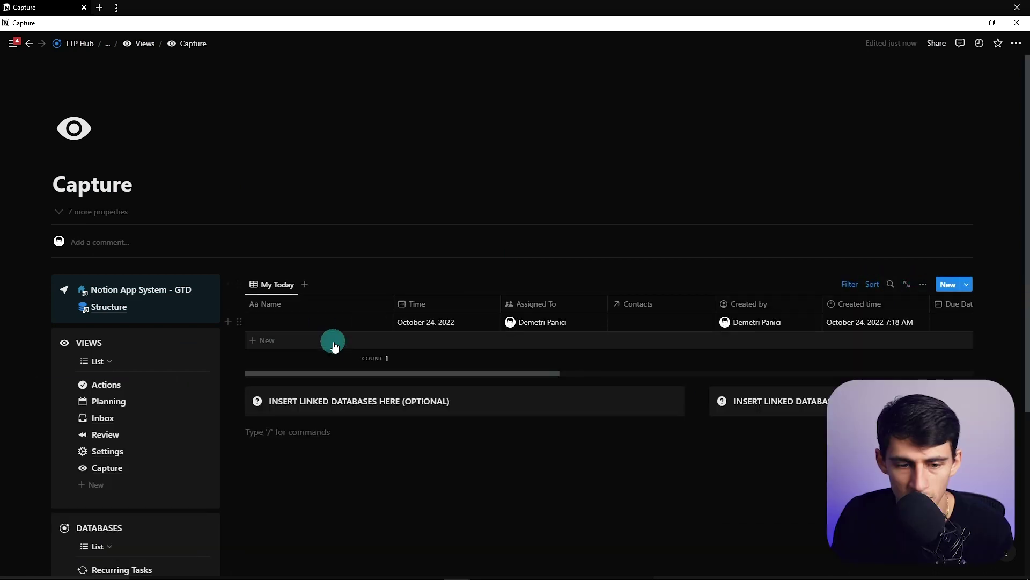
- Add two rows to the table, then delete the empty extra rows
click(332, 340)
click(333, 359)
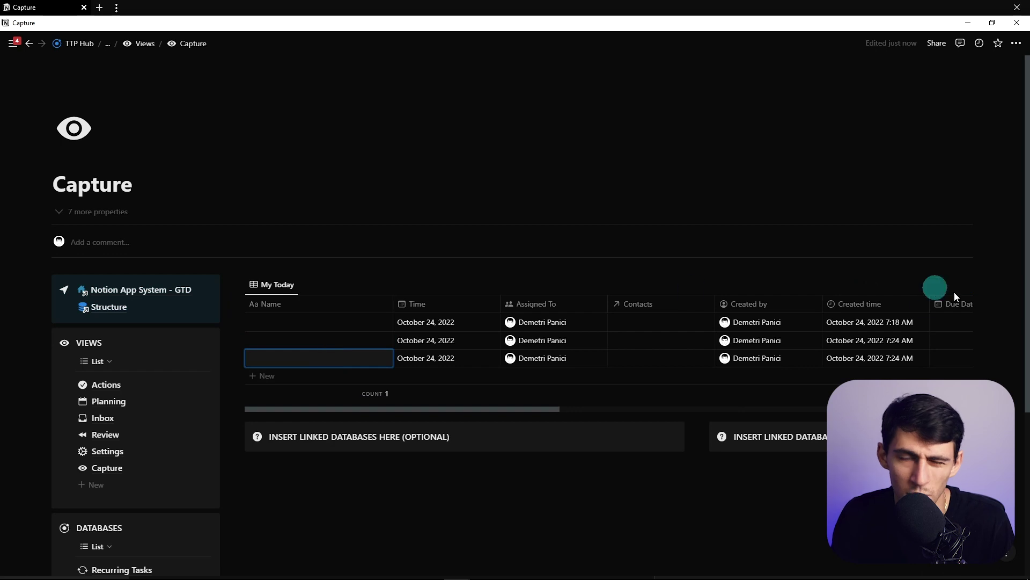
right_click(333, 358)
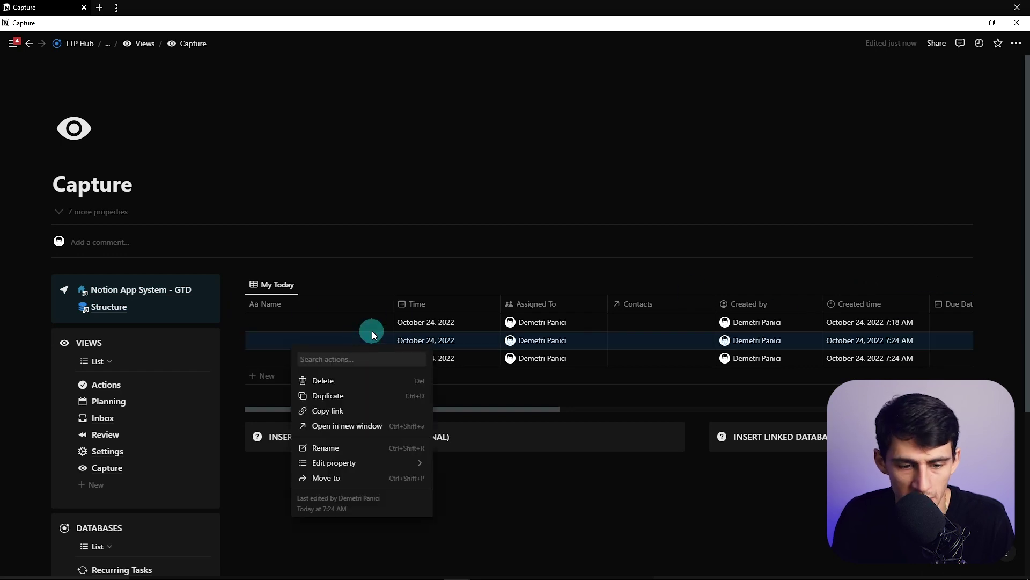
click(356, 379)
right_click(375, 344)
key(Delete)
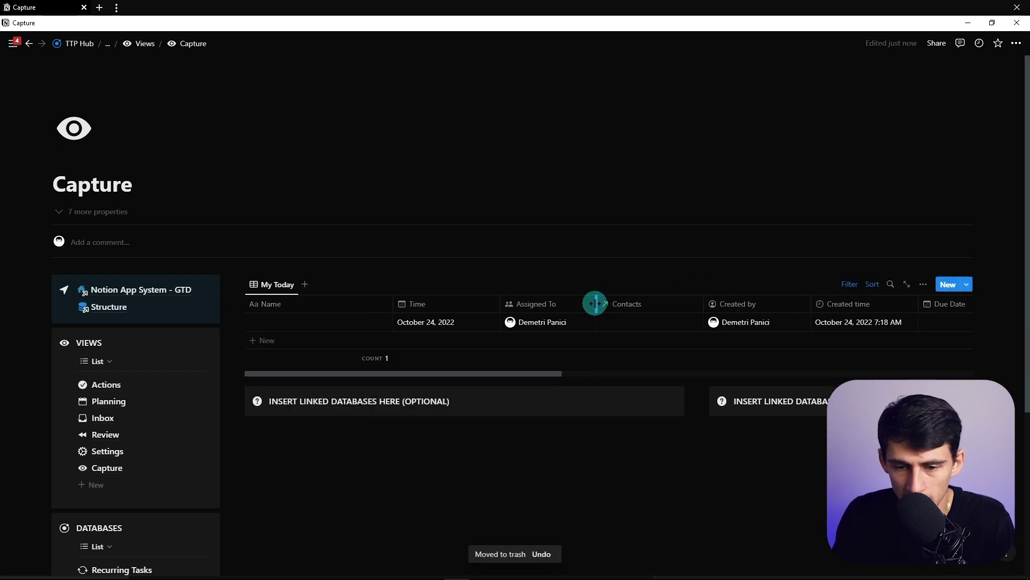
- Hide the Created by and Created time columns from the table view
click(727, 302)
click(741, 434)
click(740, 303)
click(743, 434)
click(850, 284)
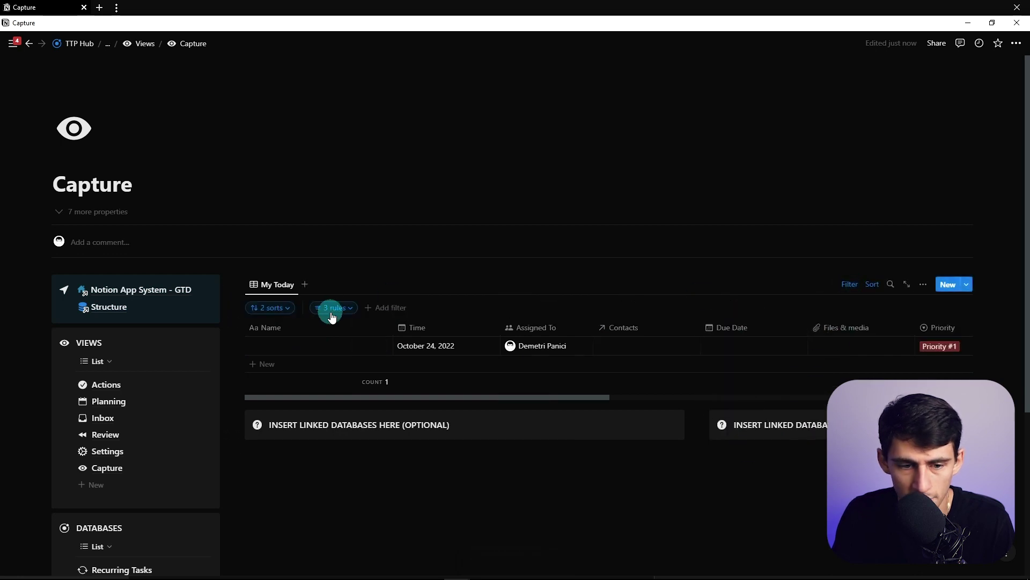
- Change the third filter rule to Time is empty, drop Assigned To contains Me, and save for everyone
click(332, 307)
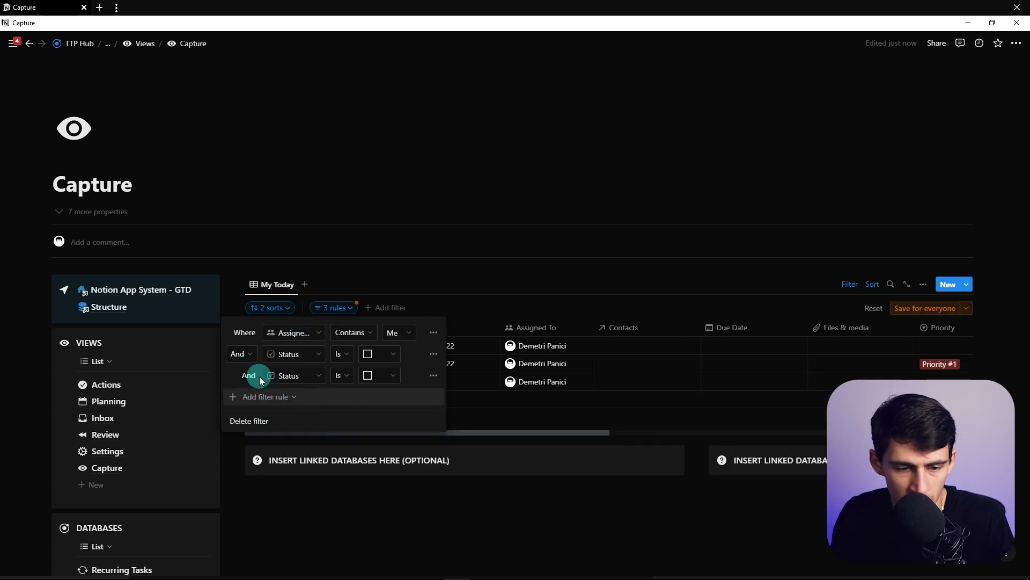
click(294, 375)
text(time)
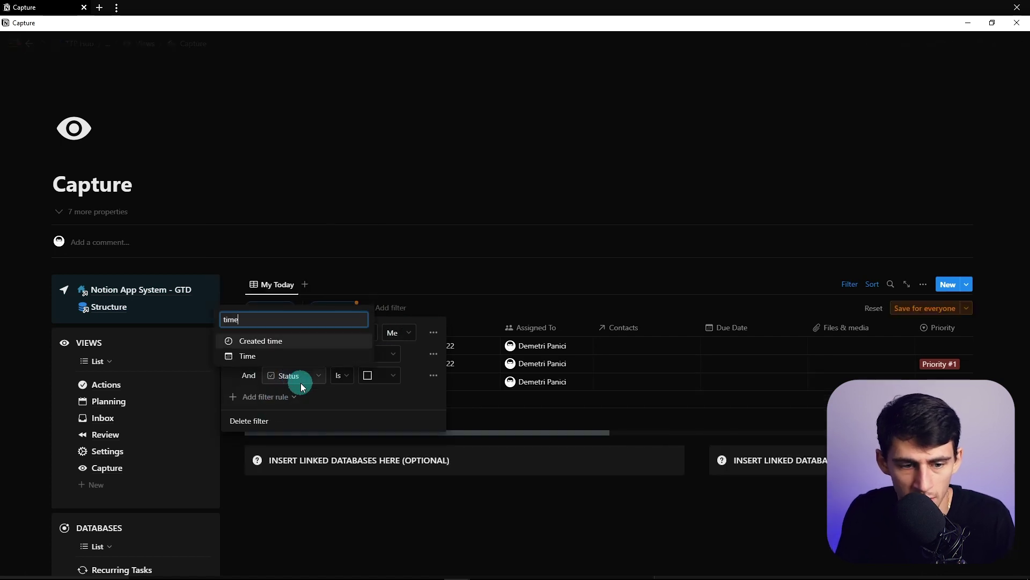
key(Down)
key(Return)
click(301, 382)
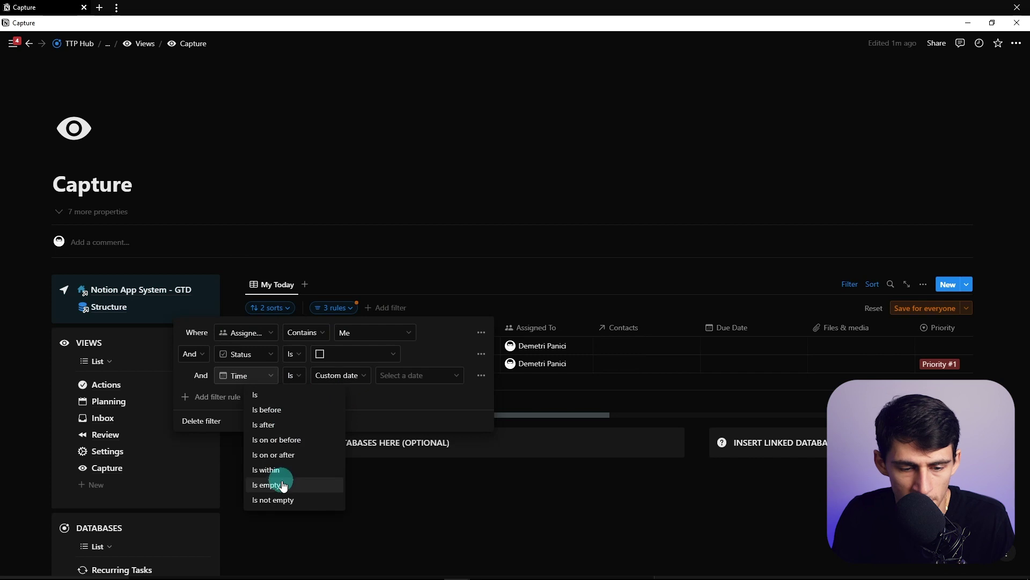
click(272, 485)
click(431, 337)
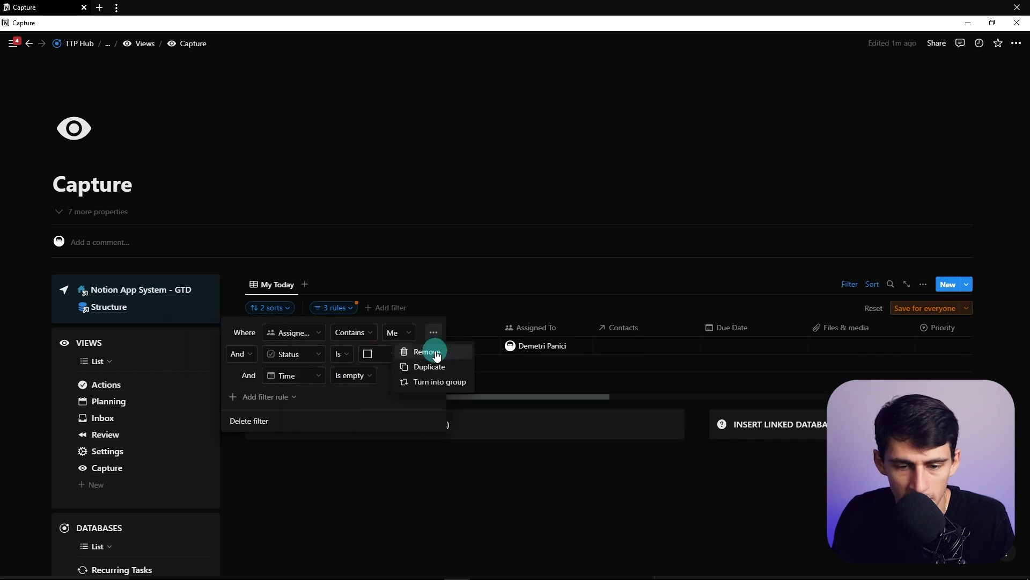
click(432, 345)
click(925, 308)
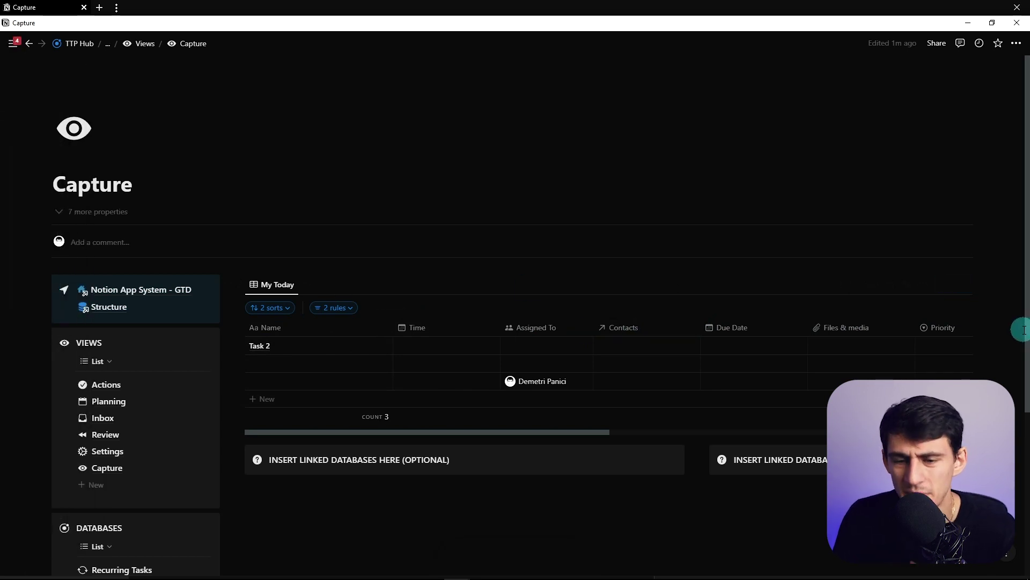
- Move Due Date after Time, hide Contacts, Projects and URL, and narrow the Time column
click(667, 329)
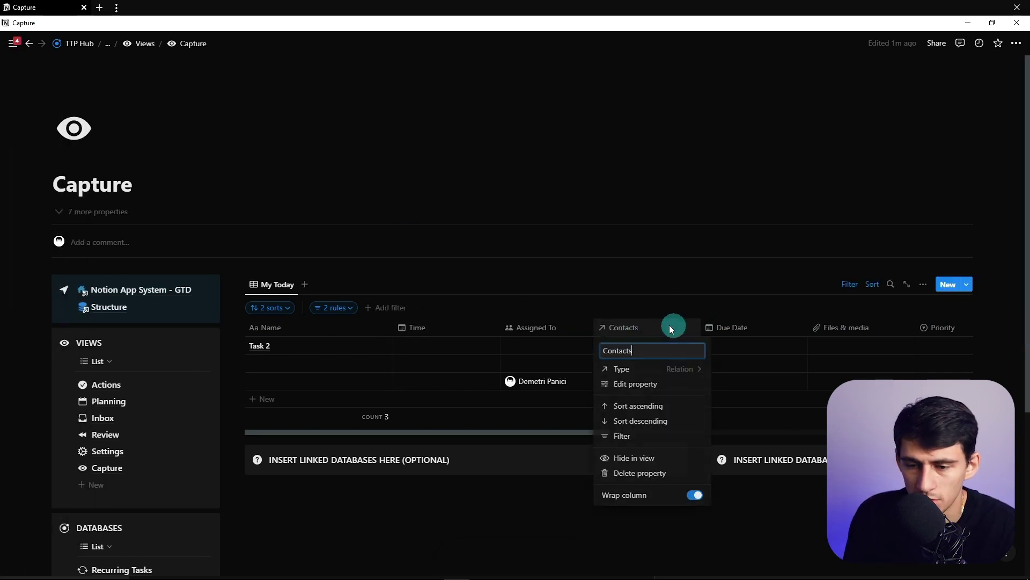
drag(748, 328, 621, 345)
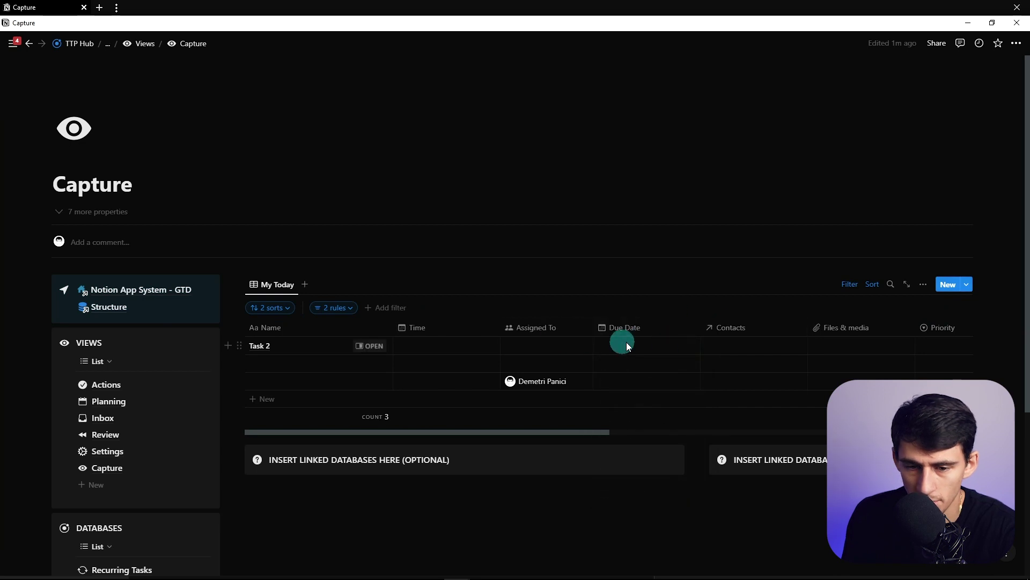
click(722, 328)
click(731, 456)
click(789, 327)
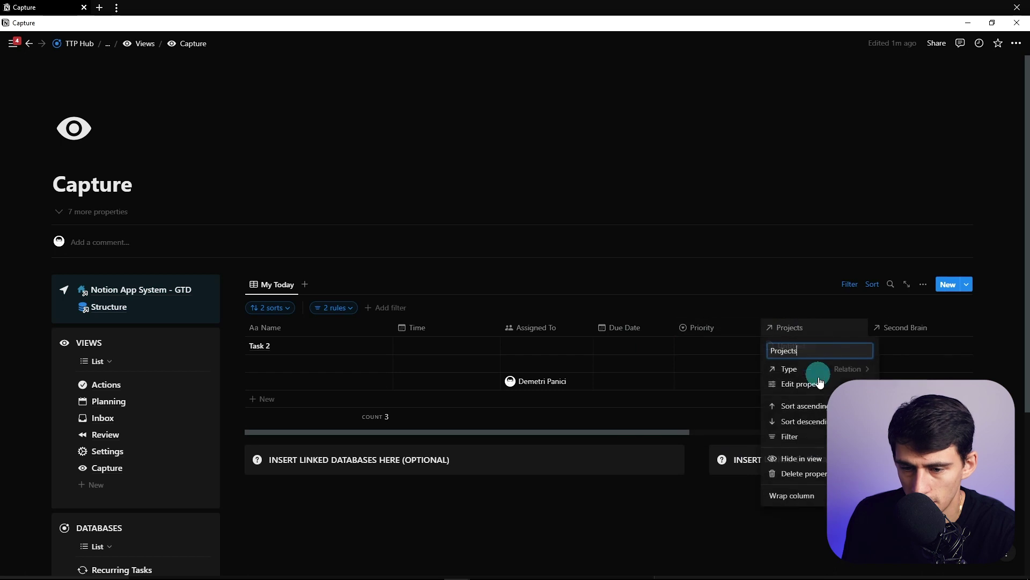
click(803, 458)
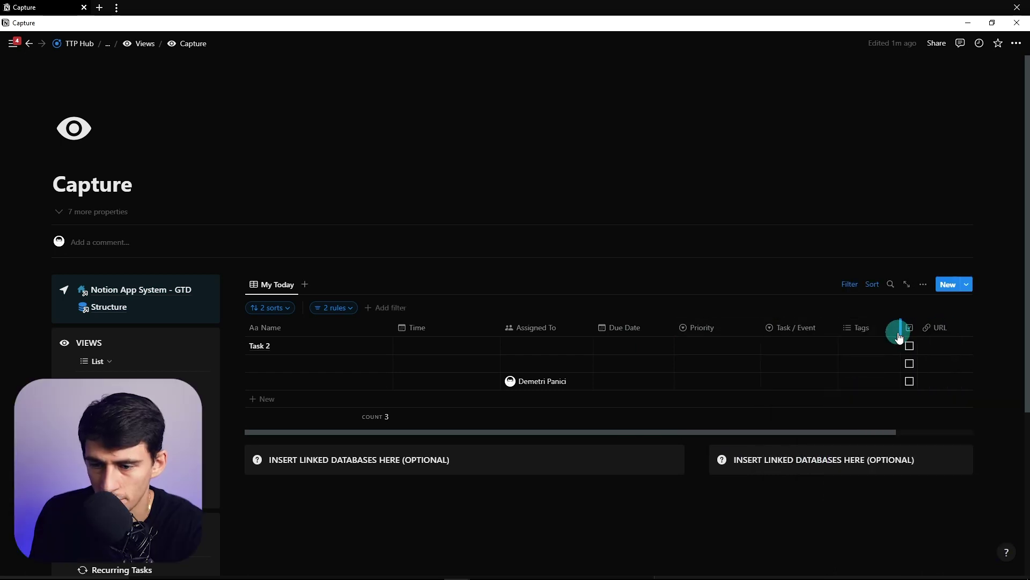
click(942, 327)
click(953, 456)
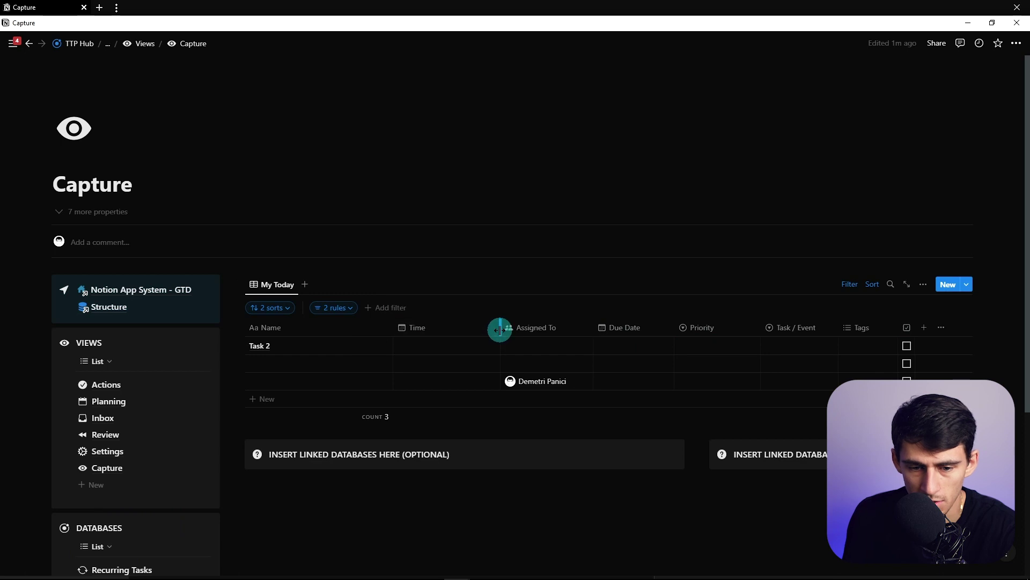
drag(500, 330, 483, 329)
- Add a Priority is empty filter rule and save it for everyone
click(333, 307)
click(281, 380)
click(285, 396)
click(300, 379)
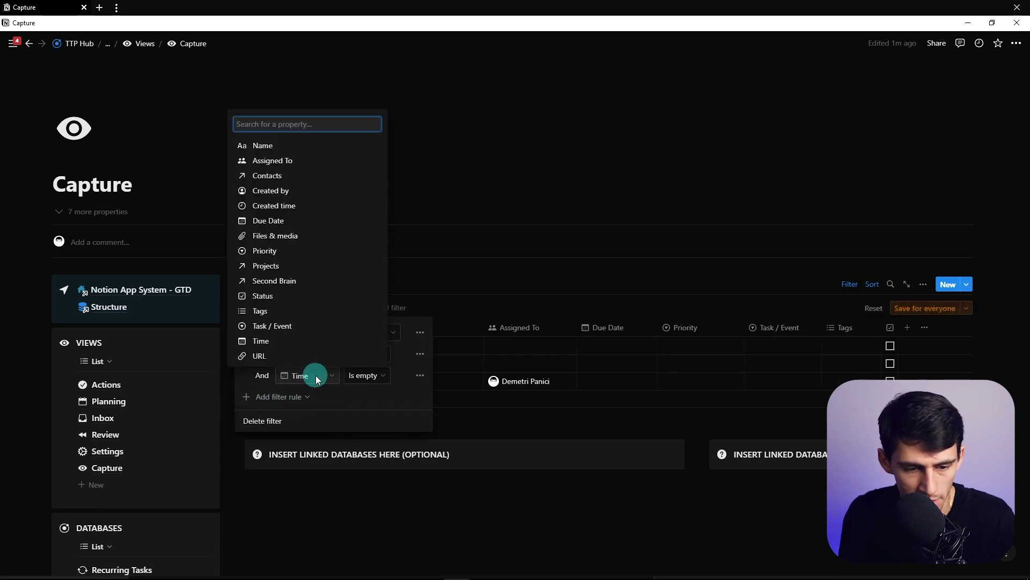
click(267, 250)
click(349, 381)
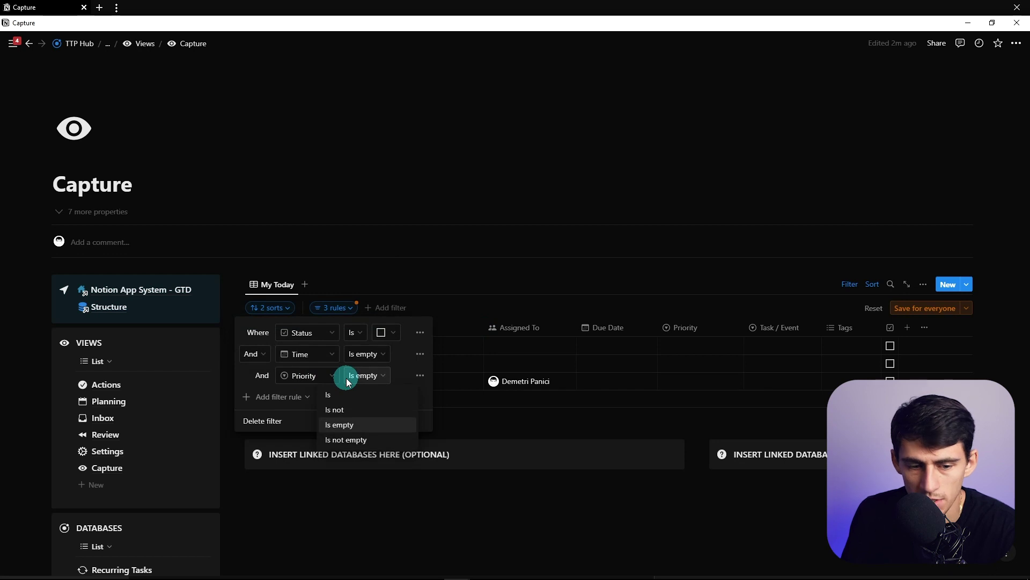
click(665, 344)
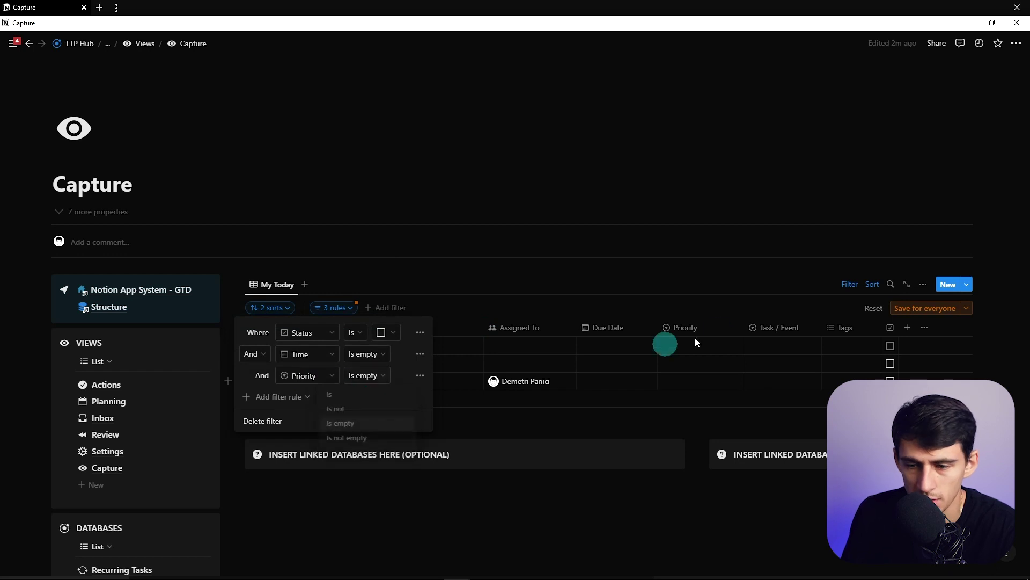
click(943, 305)
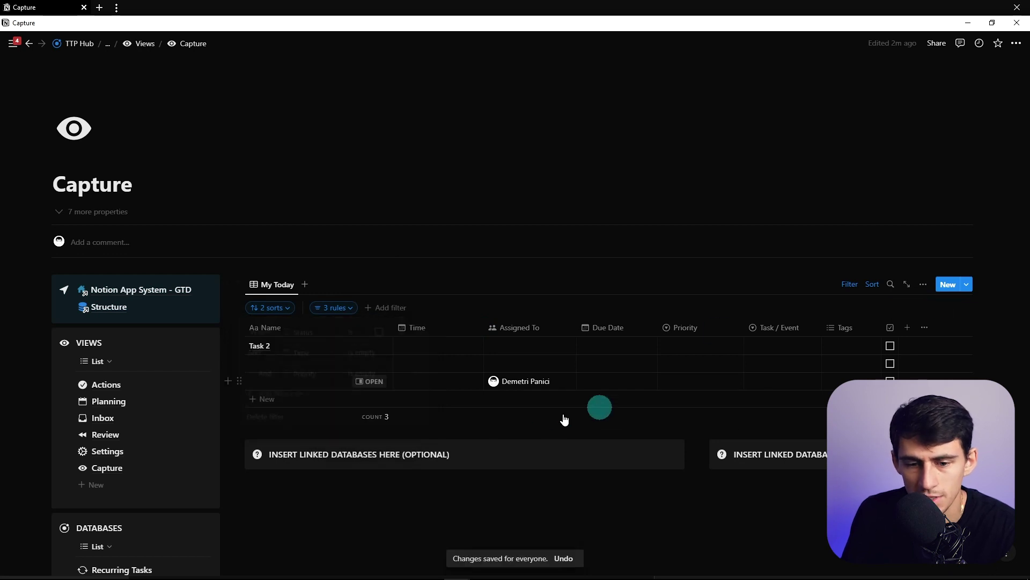
- Give the Capture page a white down-arrow icon
click(850, 285)
click(848, 285)
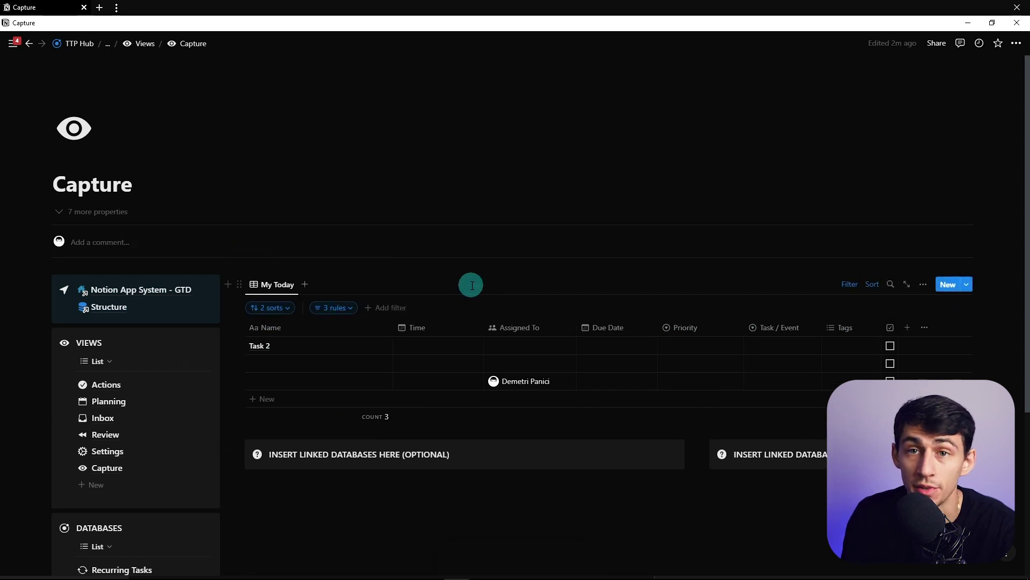
click(74, 129)
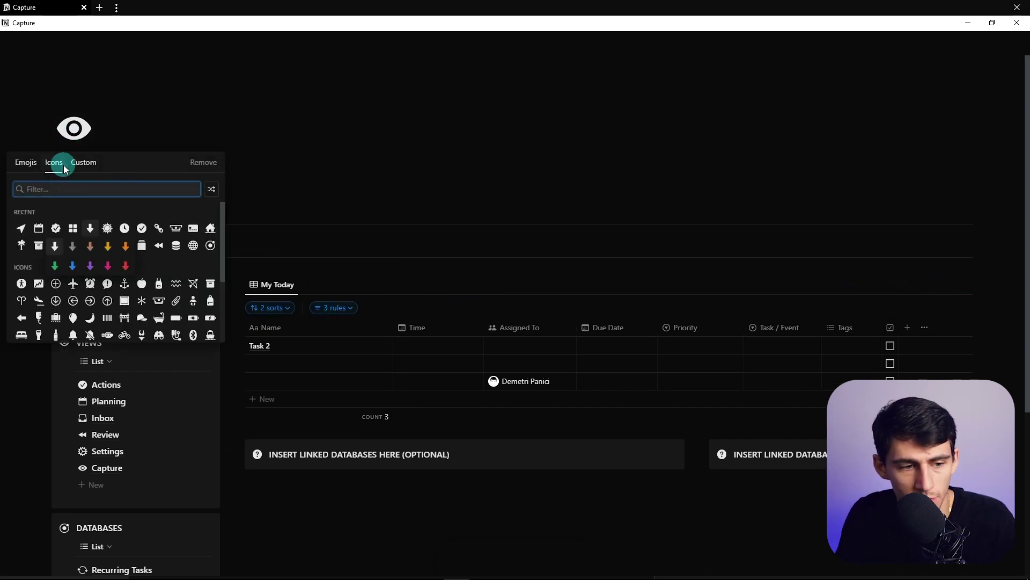
click(55, 246)
- On Settings, pin the Capture view on desktop with sorting number 0, then return to Capture
click(106, 452)
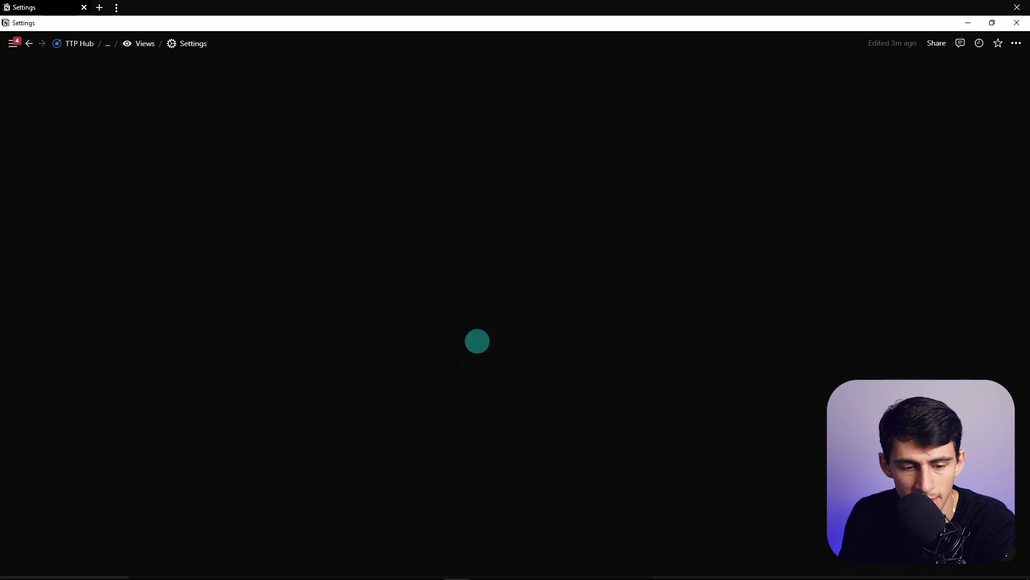
scroll(545, 294, down, 3)
click(464, 325)
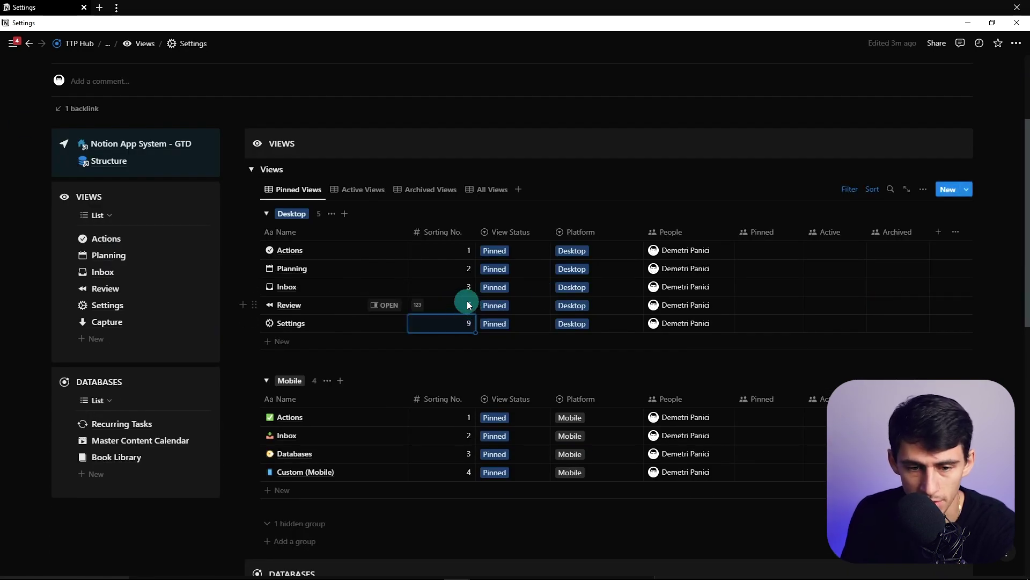
scroll(384, 426, up, 2)
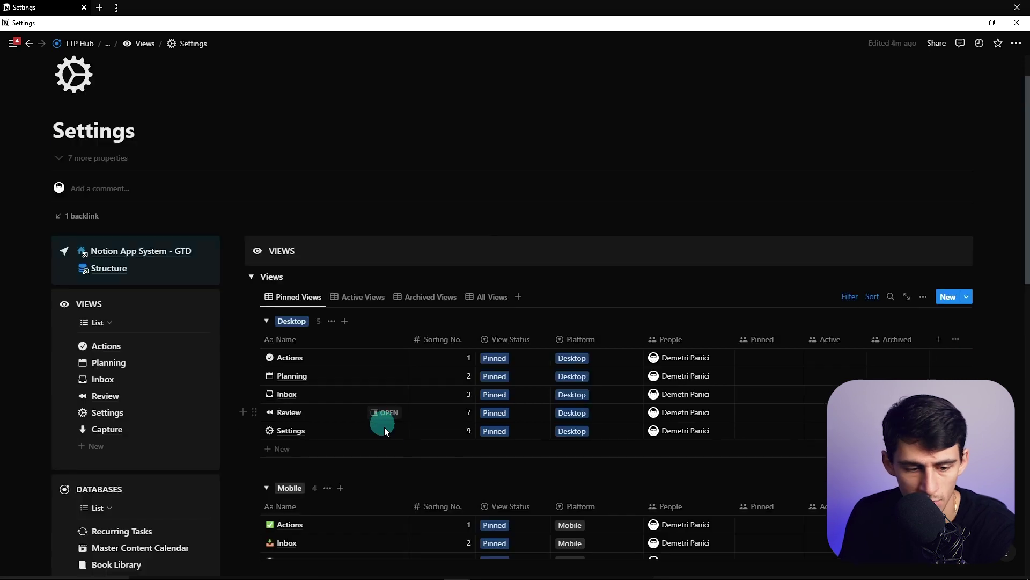
scroll(376, 427, down, 1)
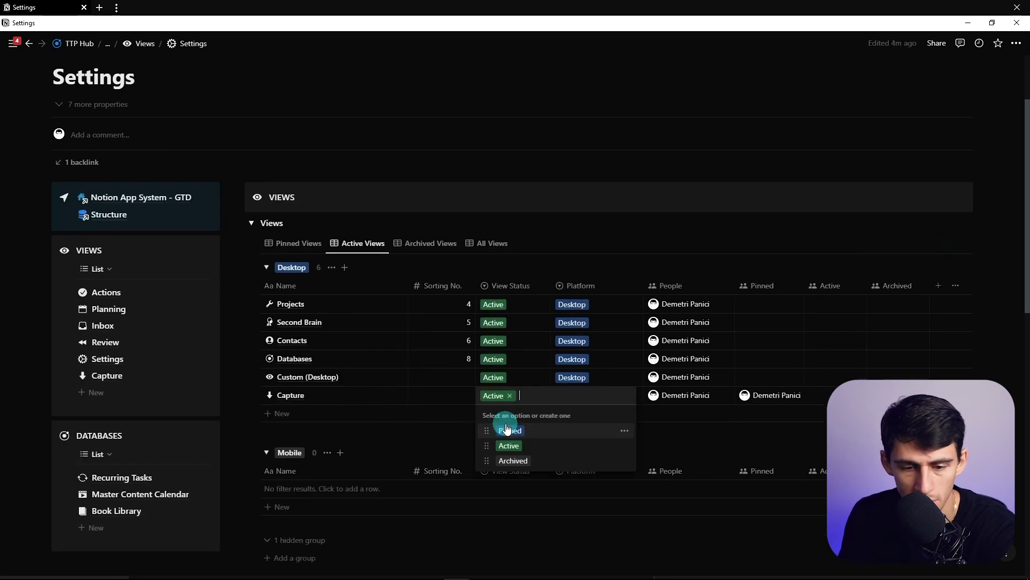
click(501, 427)
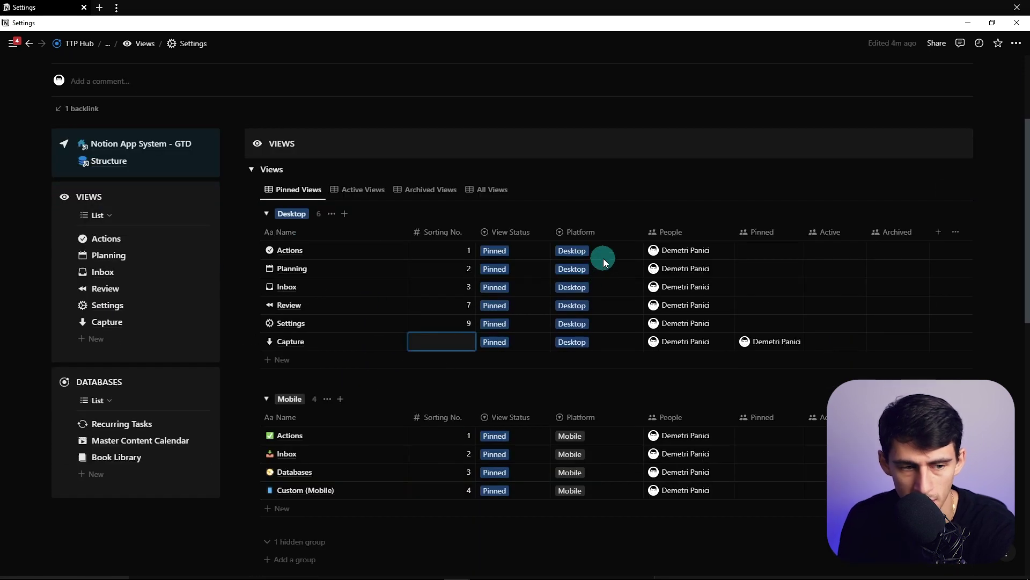
text(0)
key(Return)
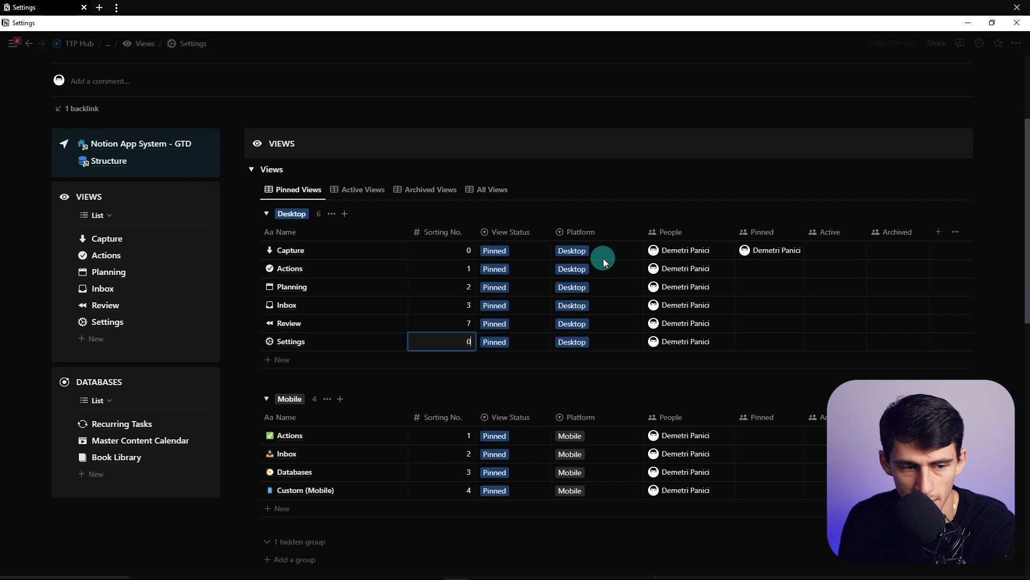
click(117, 240)
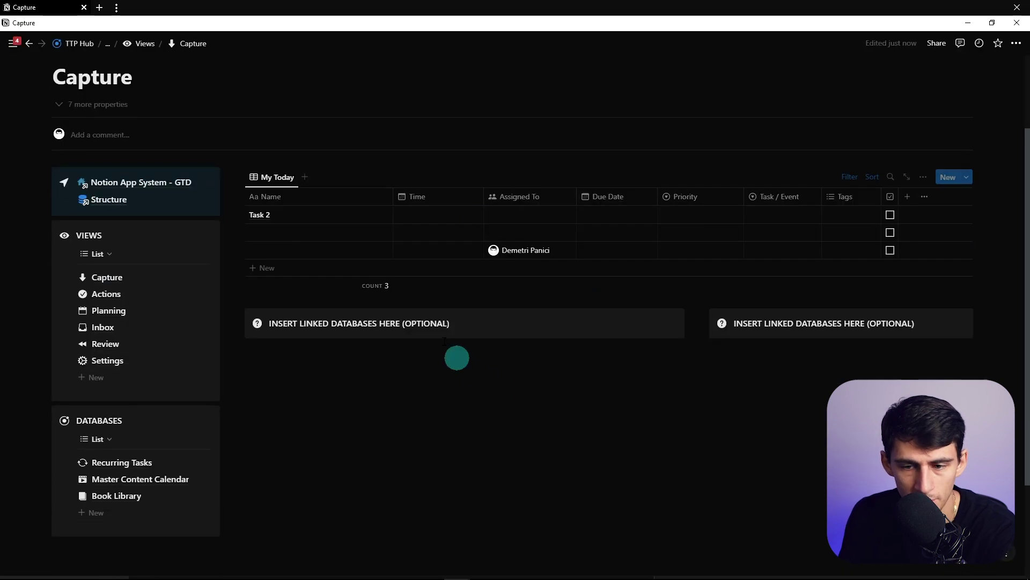
- Delete both 'Insert linked databases here' callouts, then add a blank test row and trash it
drag(880, 409, 373, 317)
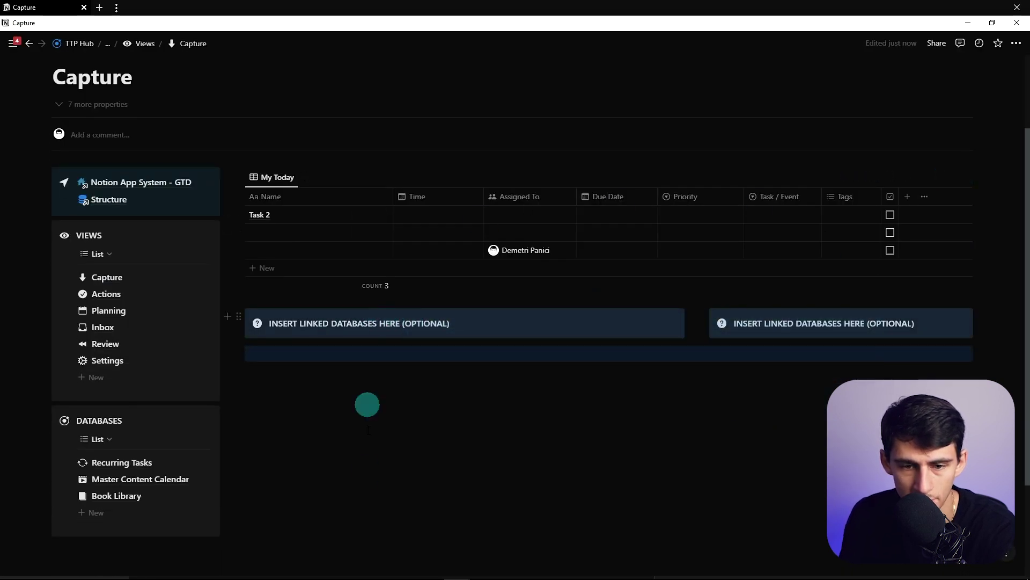
key(Delete)
click(333, 271)
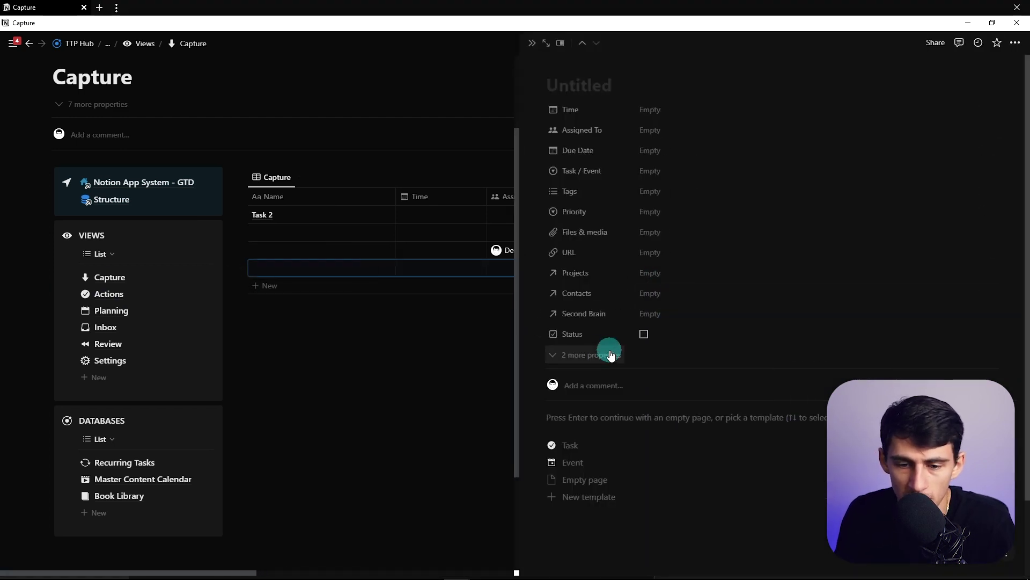
click(605, 354)
click(590, 413)
click(1015, 48)
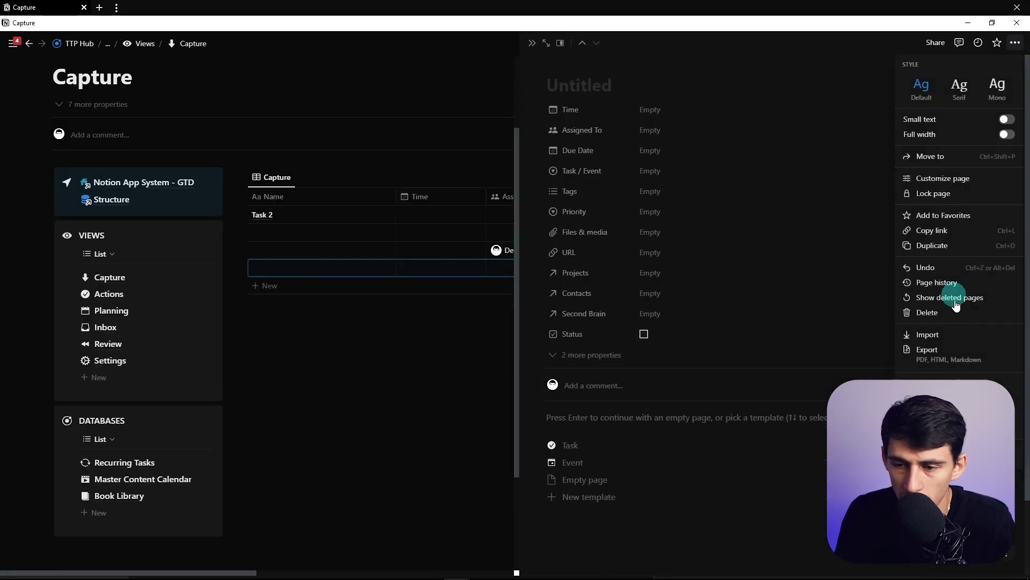
click(952, 316)
click(884, 179)
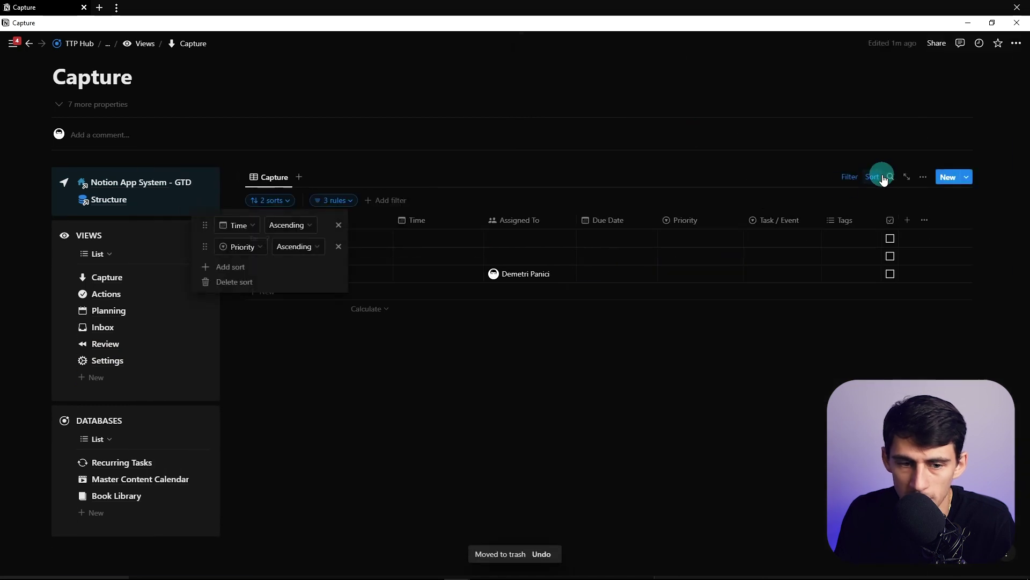
- Sort the Capture table by Created by, then Time, and save for everyone
click(231, 264)
text(cre)
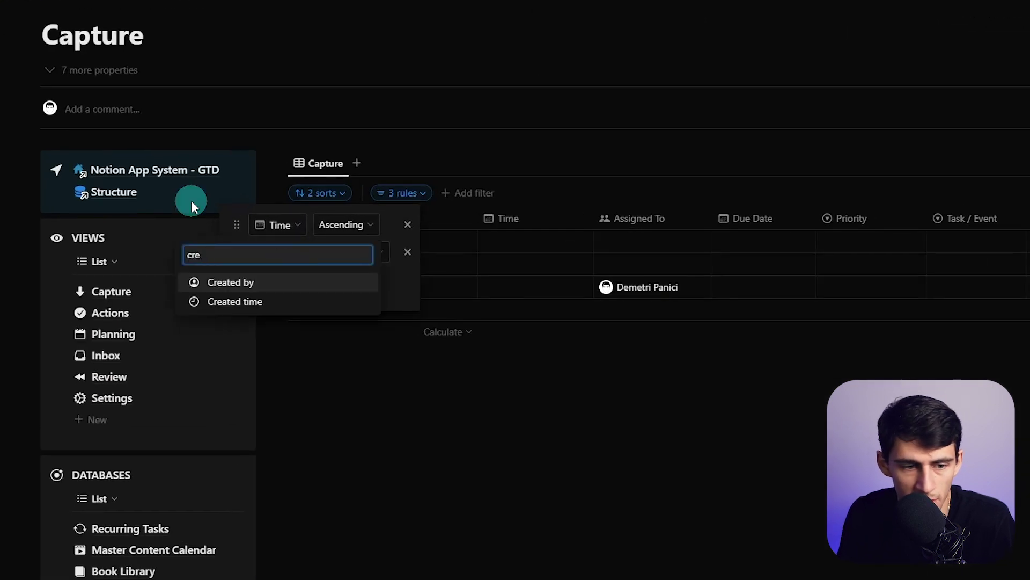
click(246, 280)
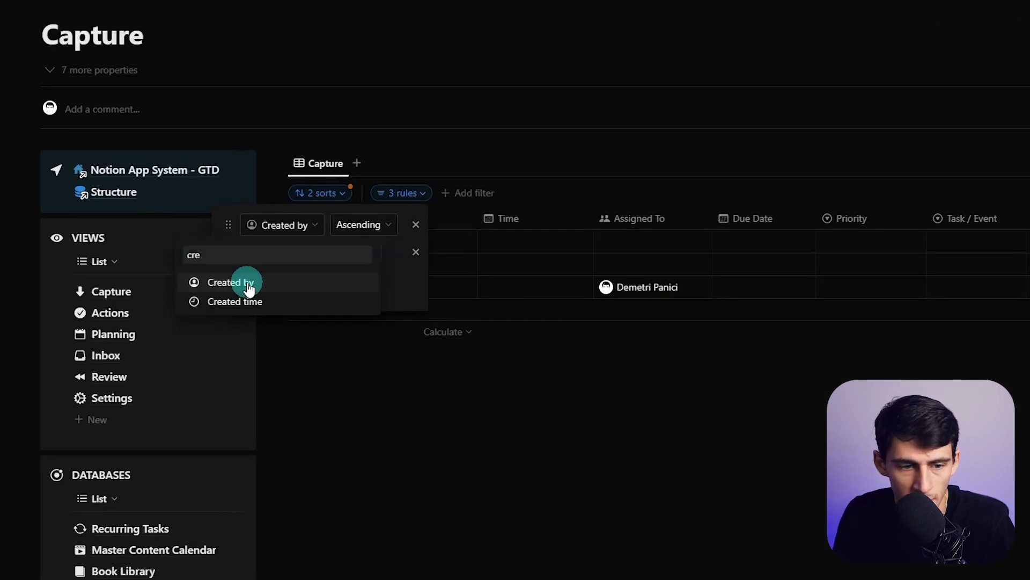
click(266, 248)
text(time)
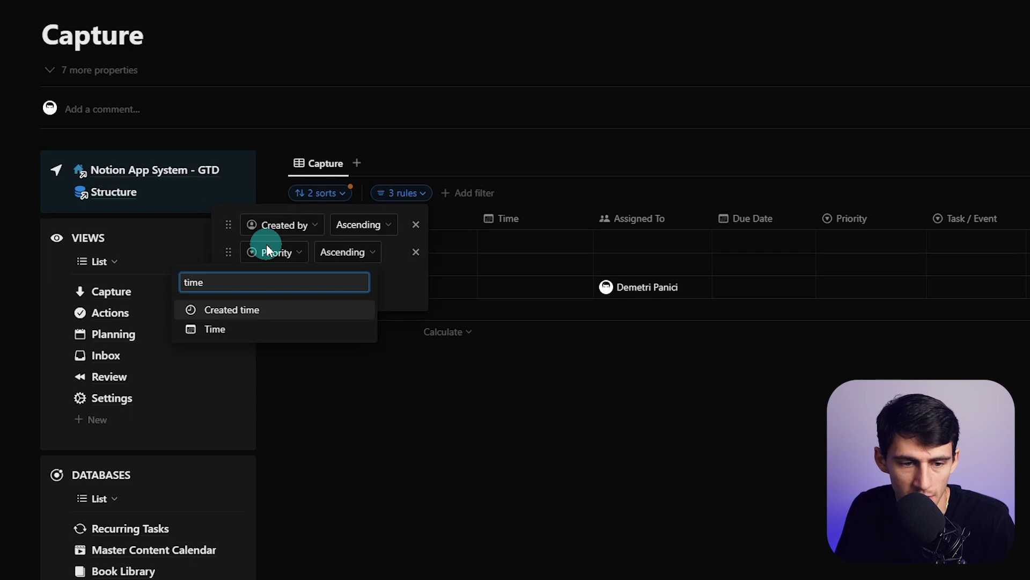
key(Down)
key(Return)
click(969, 171)
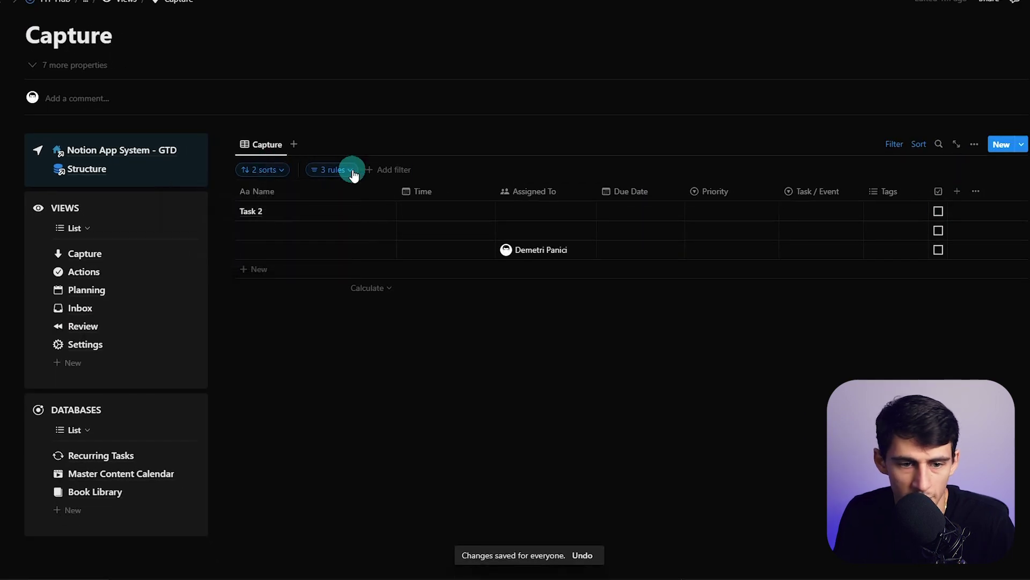
click(350, 171)
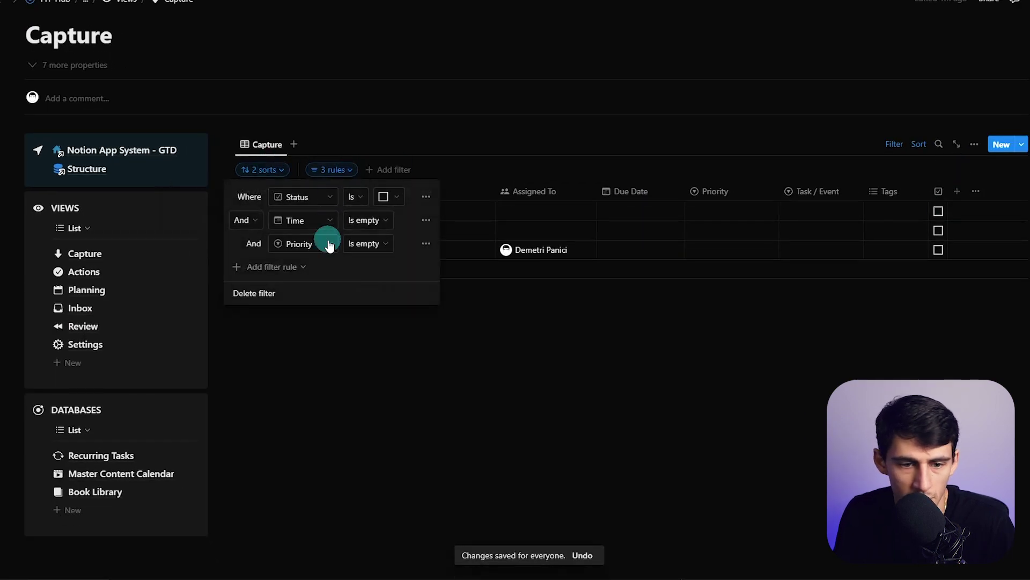
- Add Priority as the third sort and save it for everyone
click(917, 145)
click(212, 242)
text(pr)
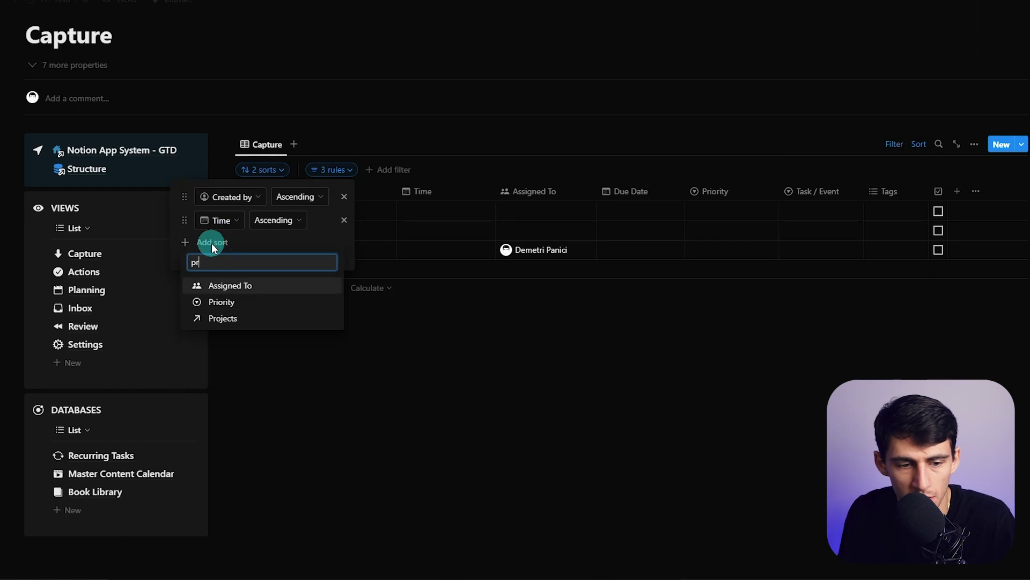
key(Down)
key(Return)
click(974, 168)
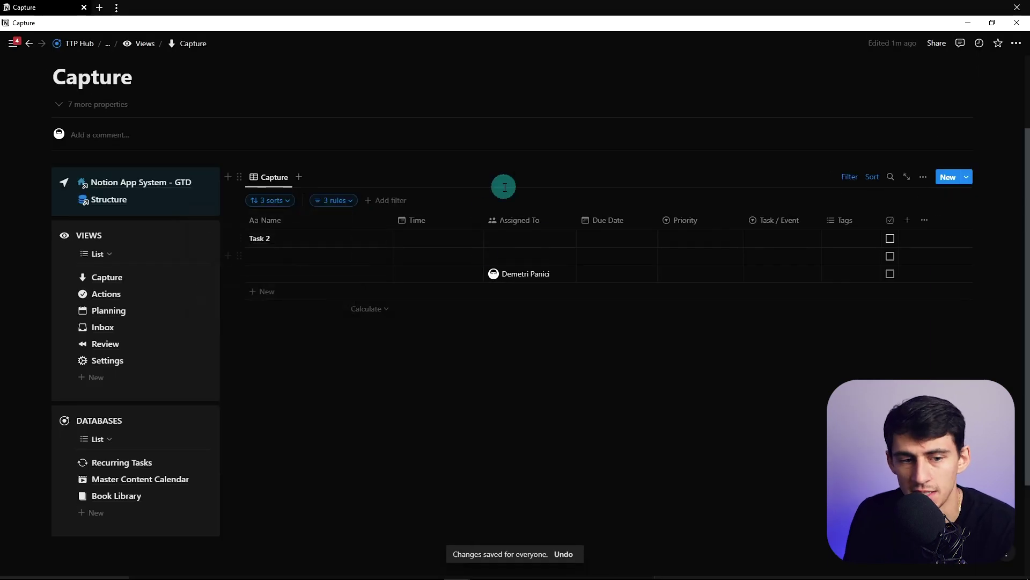
click(270, 263)
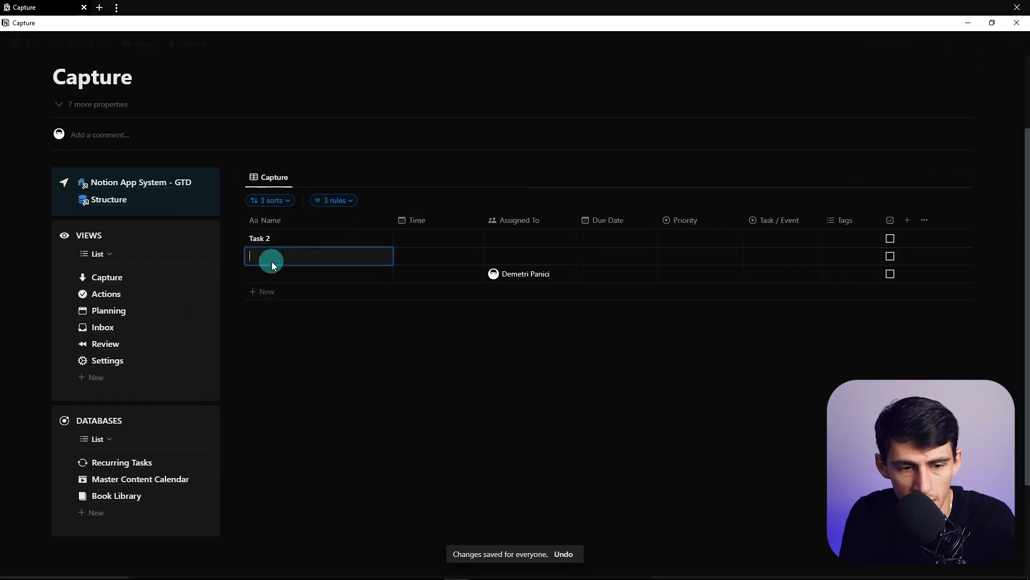
- Add a Priority-is-empty Or rule to the Capture filter group, drop the separate Priority rule, and save for everyone
text(Proj)
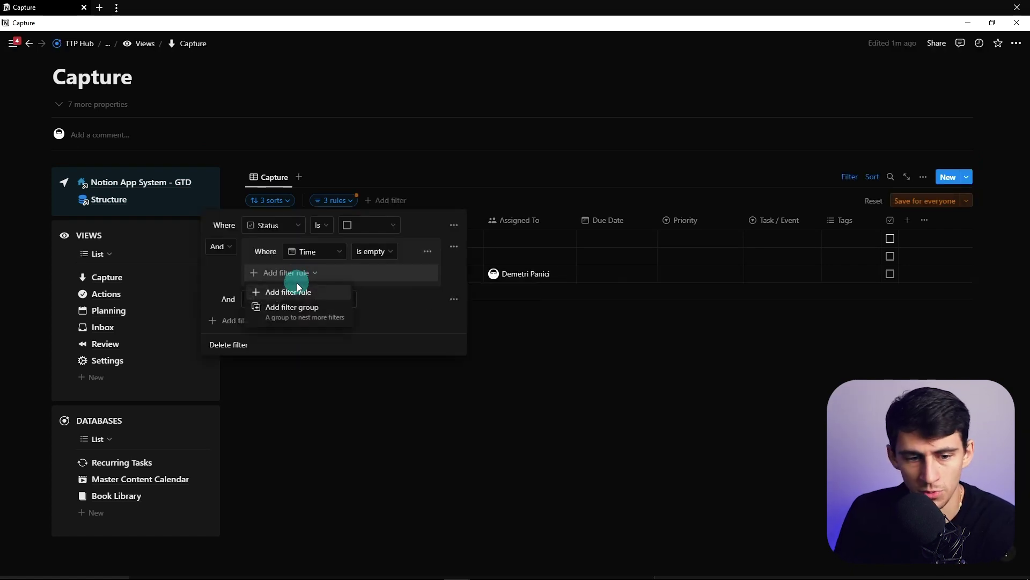
click(295, 292)
click(327, 275)
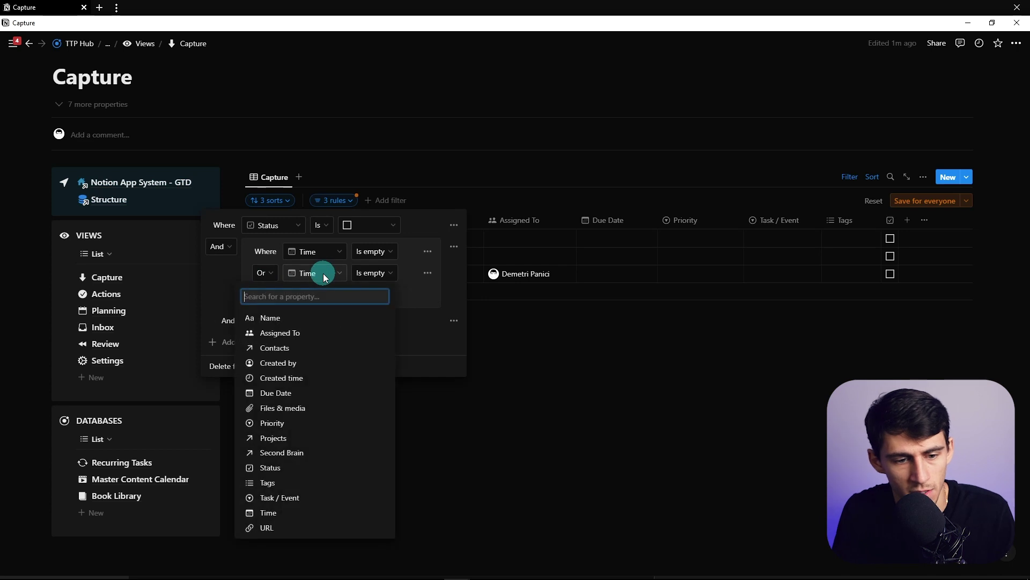
text(pri)
key(Return)
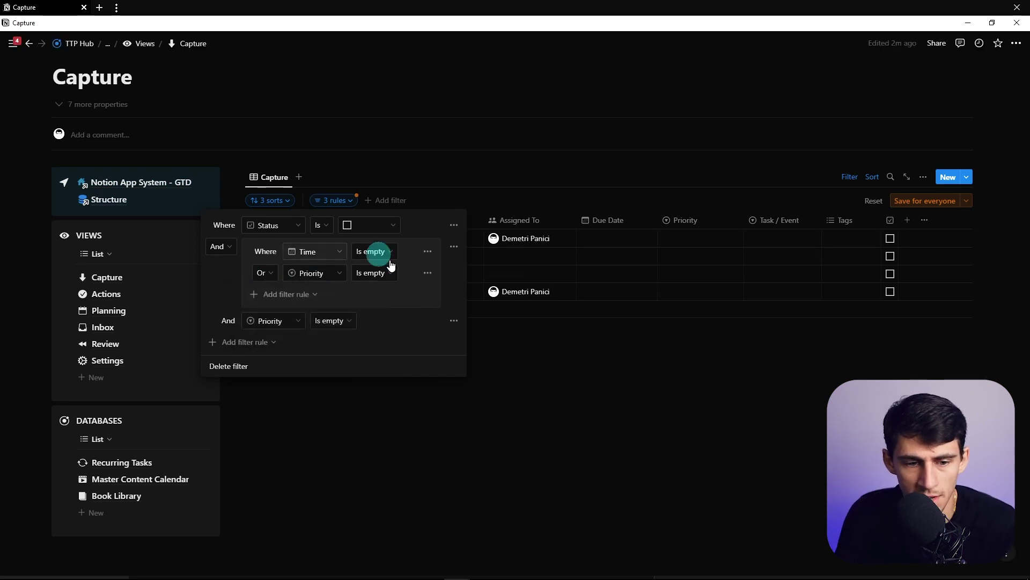
click(454, 320)
click(448, 338)
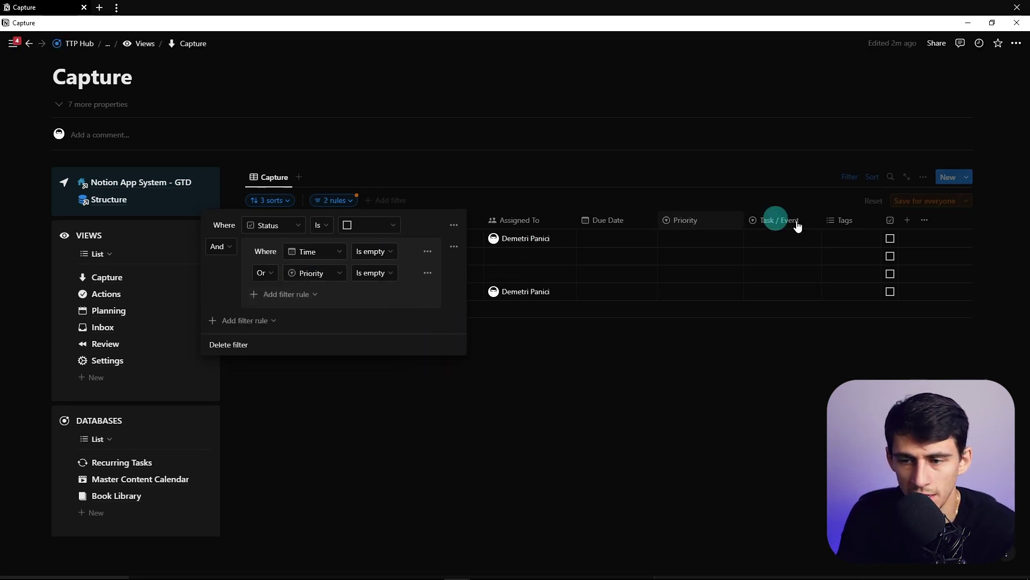
click(920, 201)
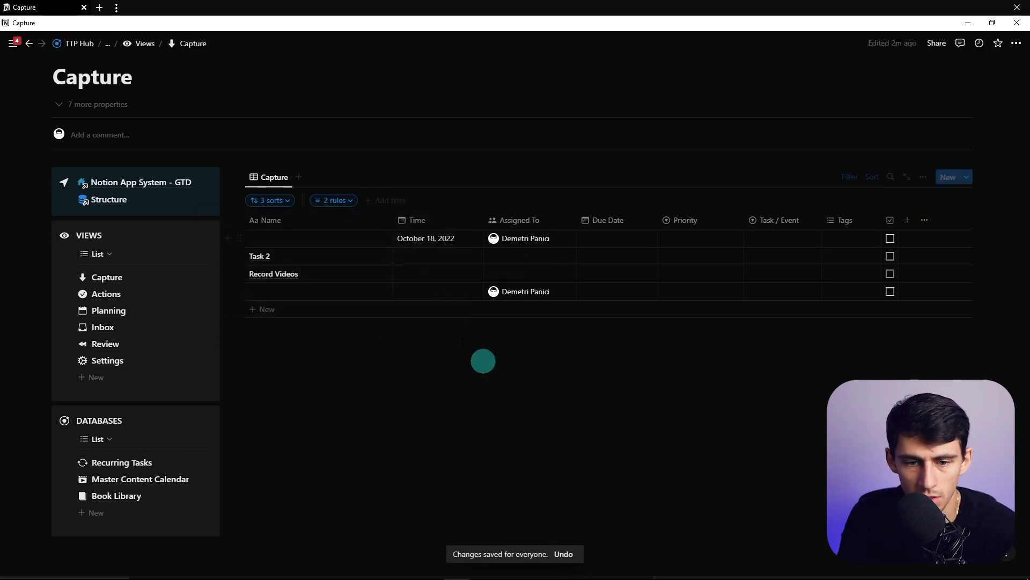
- Date Task 2 October 24 and give it a priority
click(437, 265)
click(301, 387)
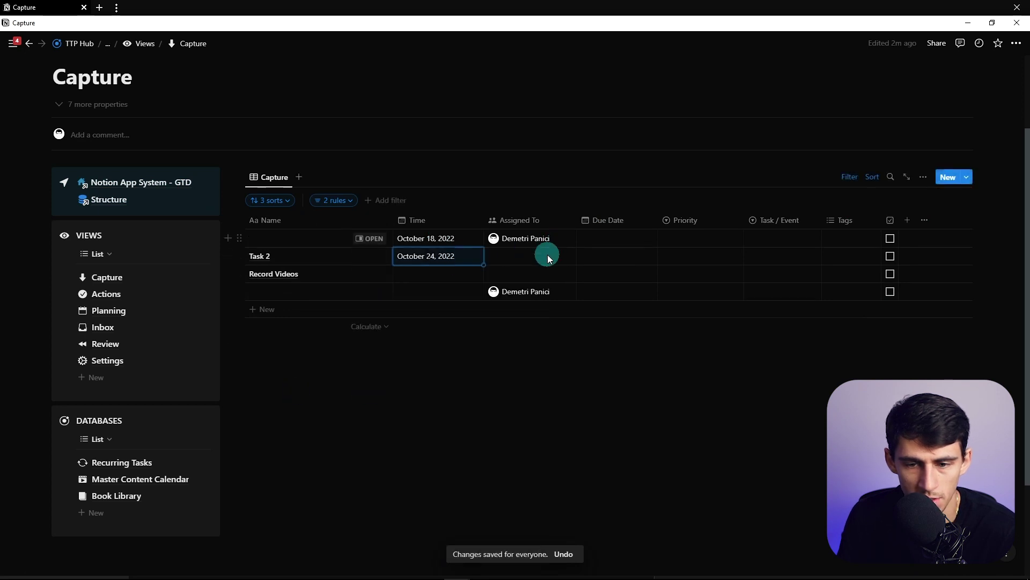
click(692, 256)
click(706, 293)
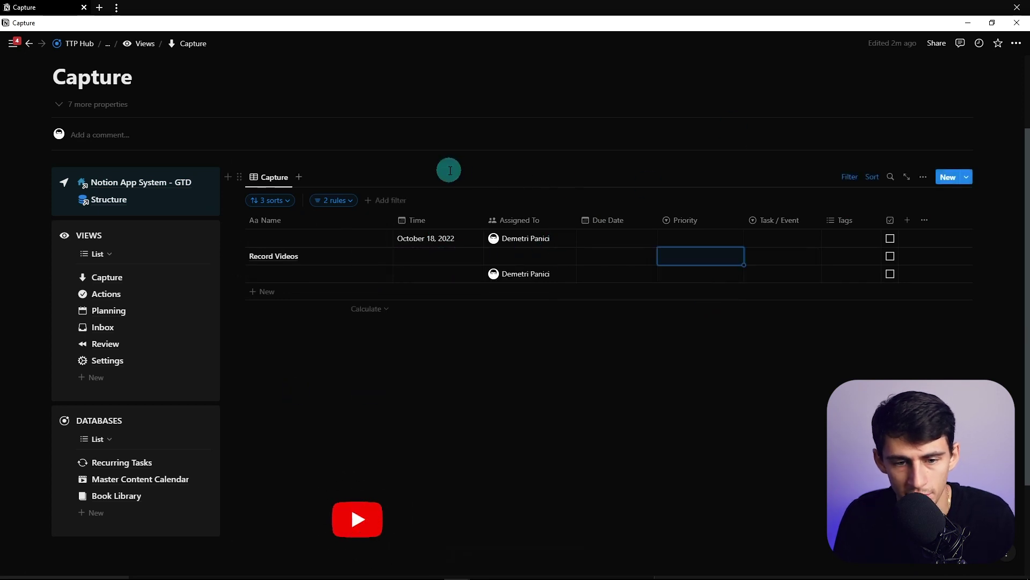
- Date Record Videos and name the next tasks 'Make a new recipe' and 'Record a Course'
click(301, 274)
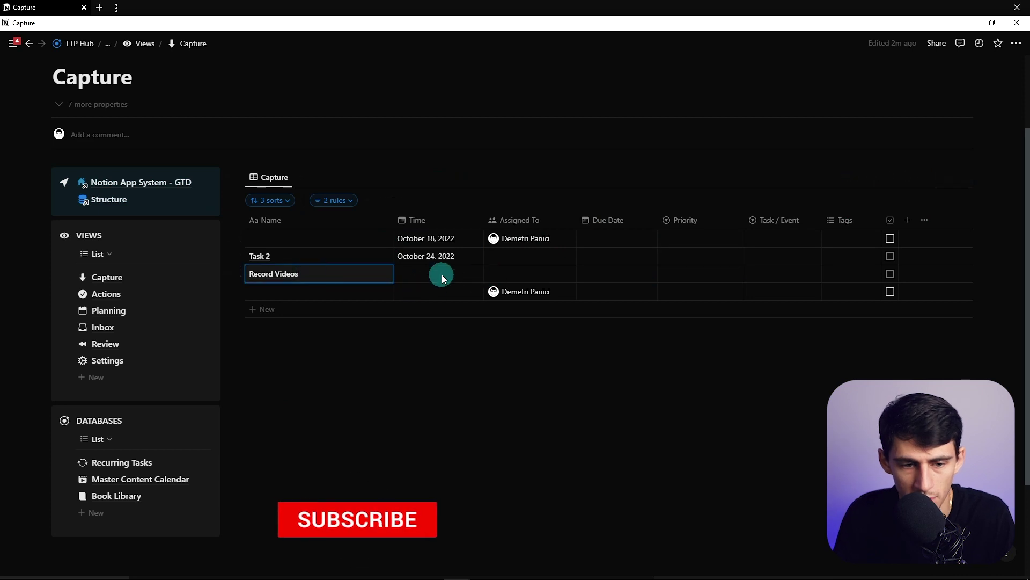
click(442, 275)
click(428, 395)
click(314, 256)
text(Make a)
text( new r)
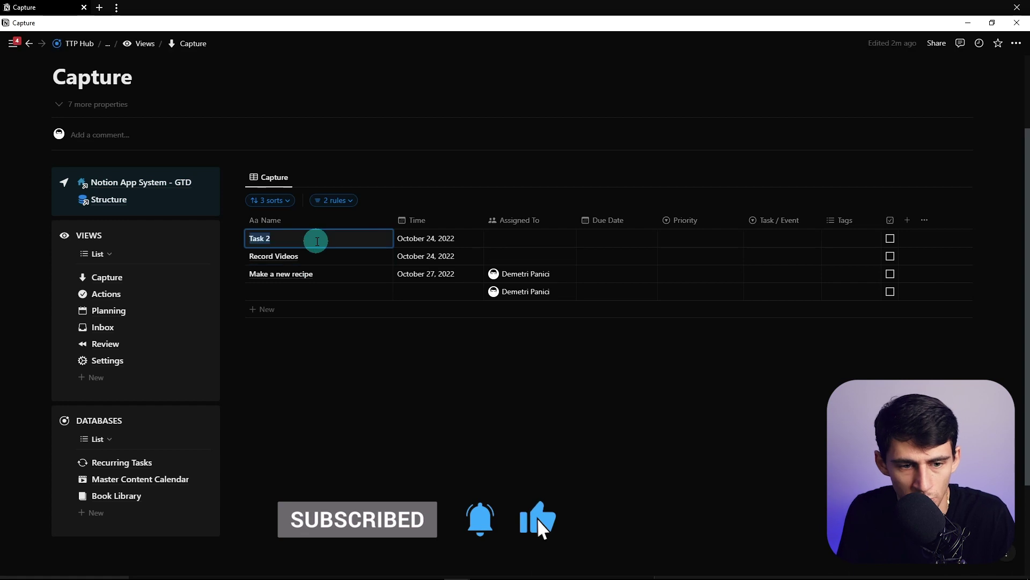
text(Record a Course)
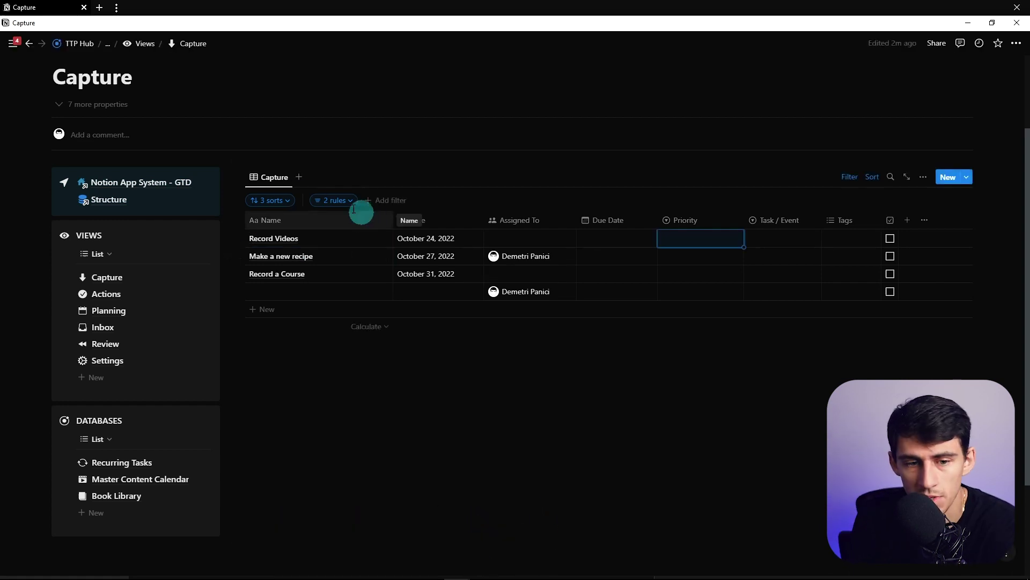
click(334, 200)
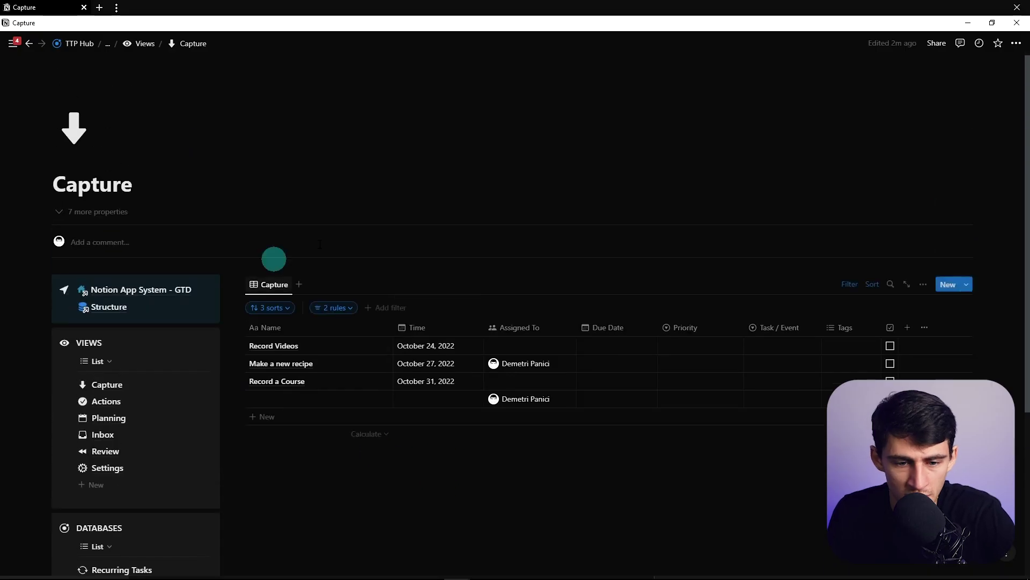
- Scroll through the Capture table to review its tasks
scroll(396, 301, down, 1)
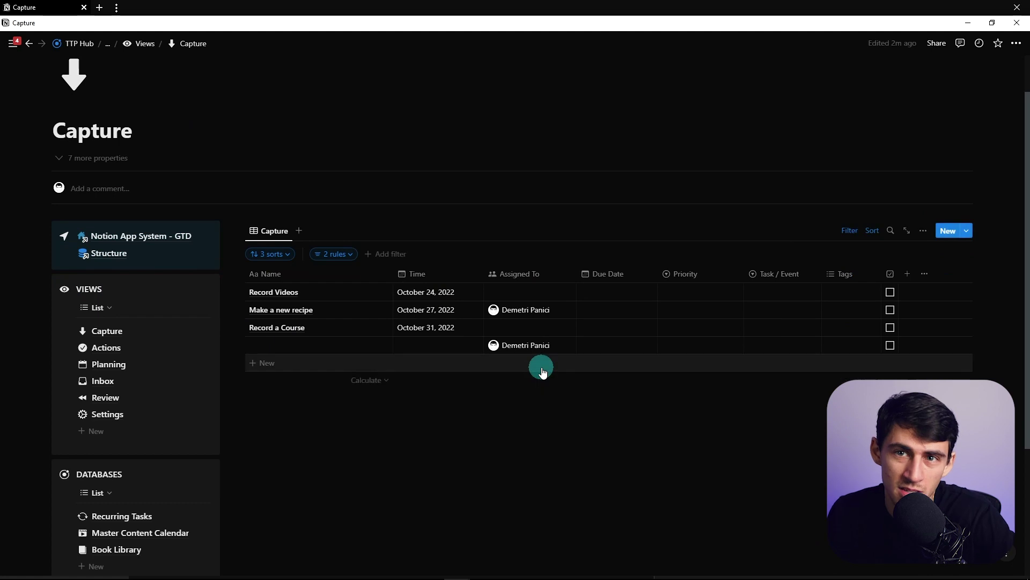
scroll(541, 371, up, 1)
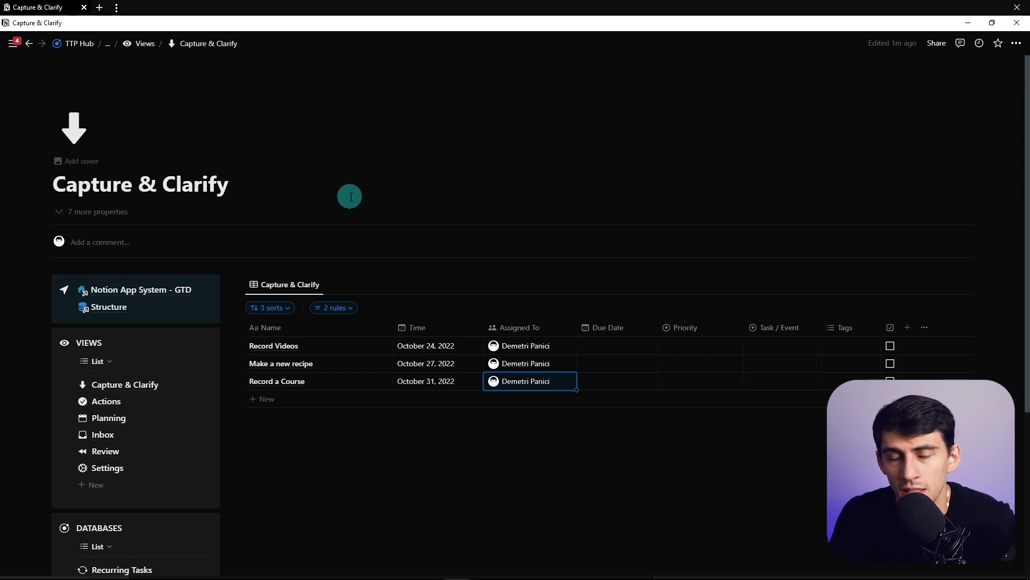
- Retitle the Capture page 'Inbox' and give it the inbox icon
triple_click(268, 195)
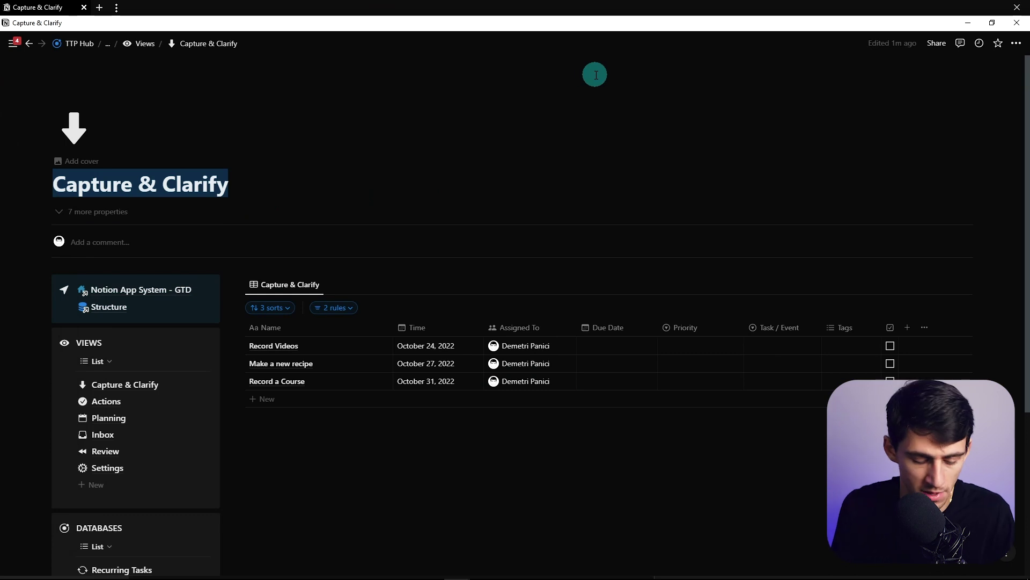
text(Inbox)
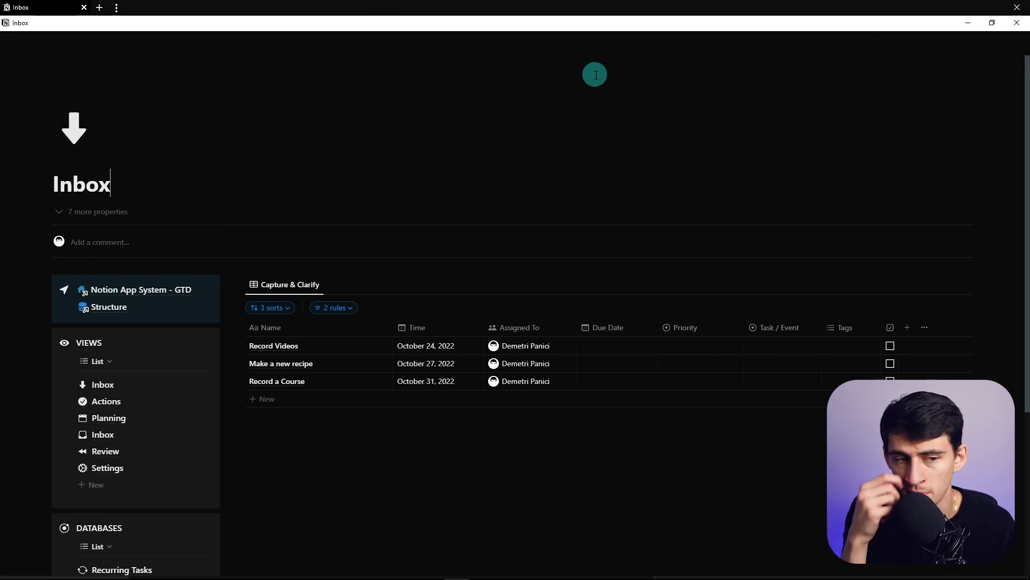
click(90, 138)
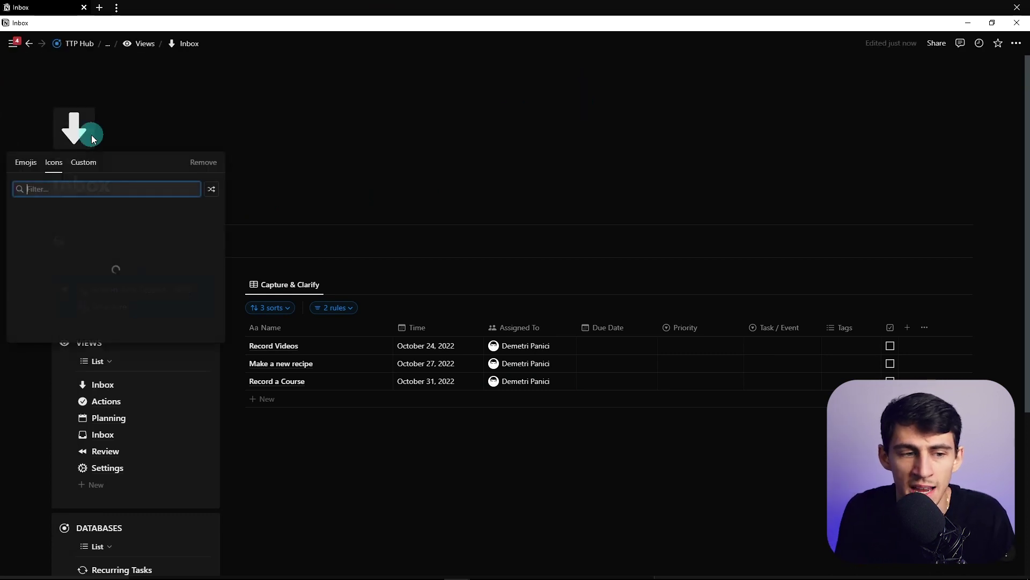
text(inbox)
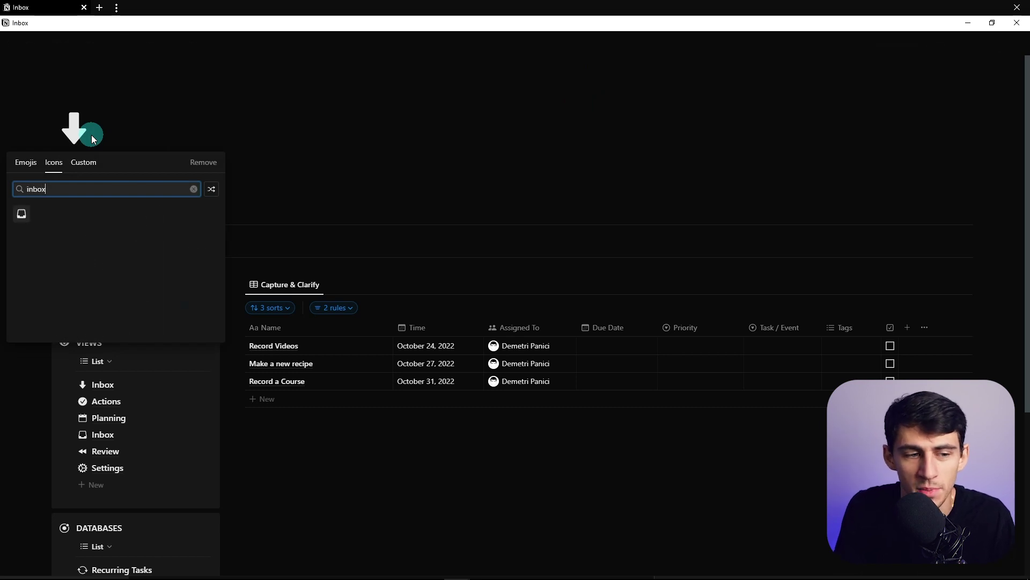
click(16, 231)
- Rename the table view to 'Inbox - Steps 1-3'
click(284, 285)
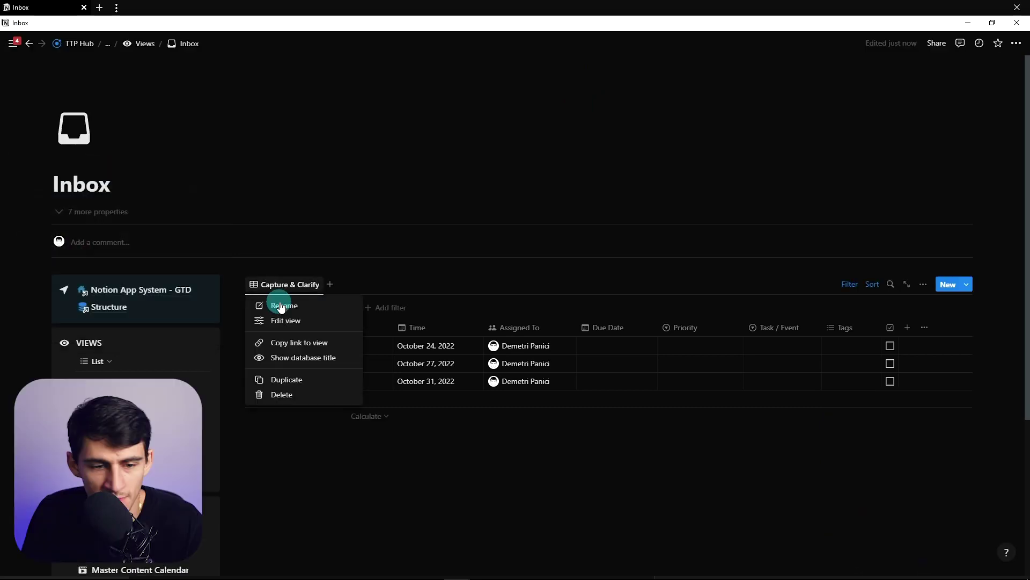
click(288, 320)
text(Inbox - Steps 1-3)
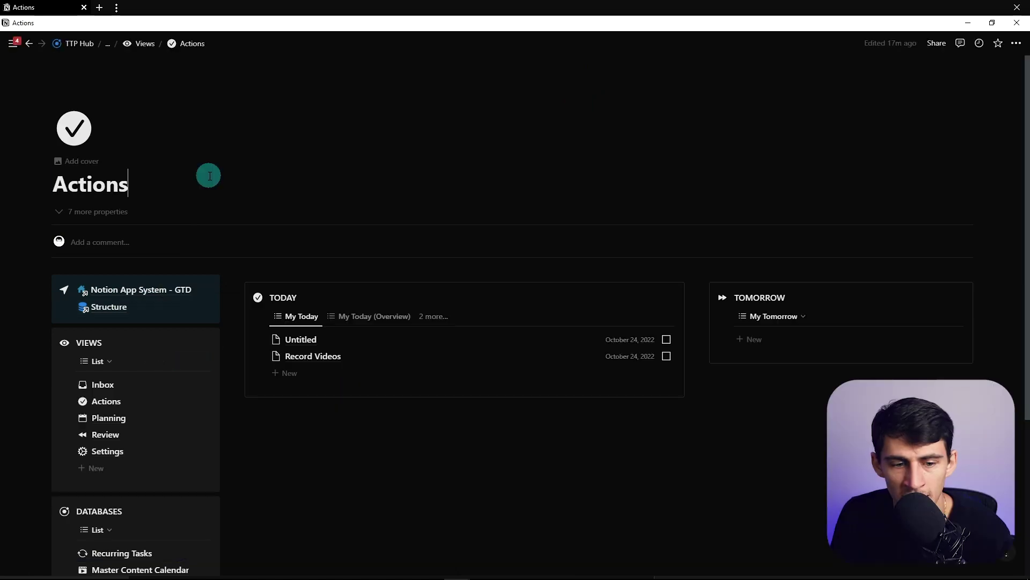
double_click(207, 174)
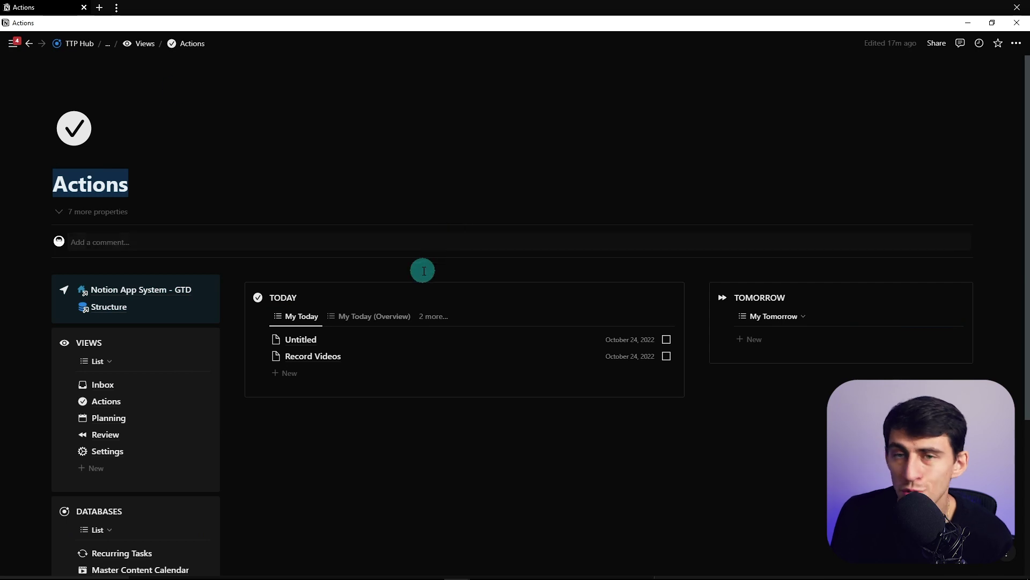
- Change the Actions title to 'Engage' and check the Today list's filter rules
text(k)
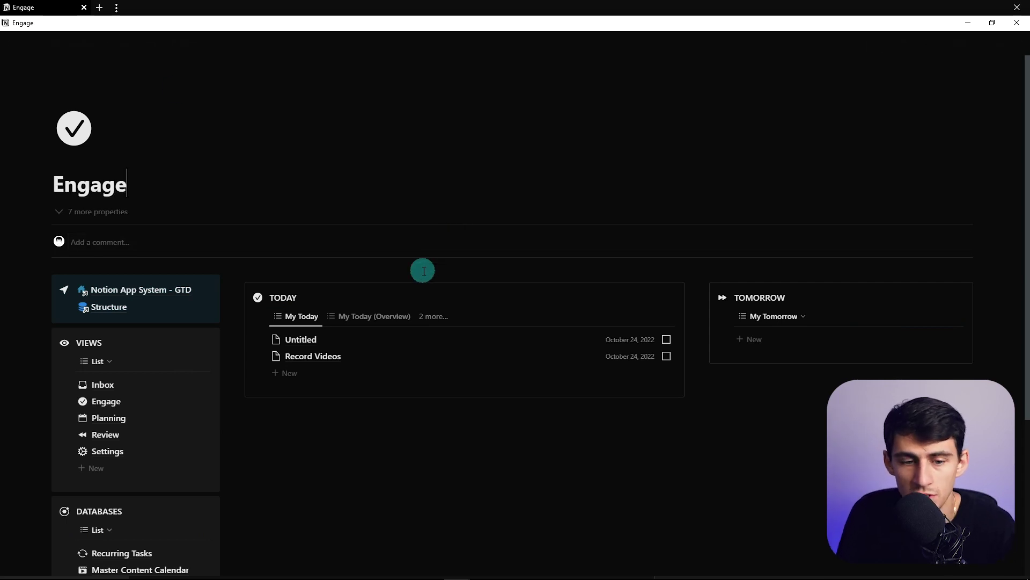
click(348, 340)
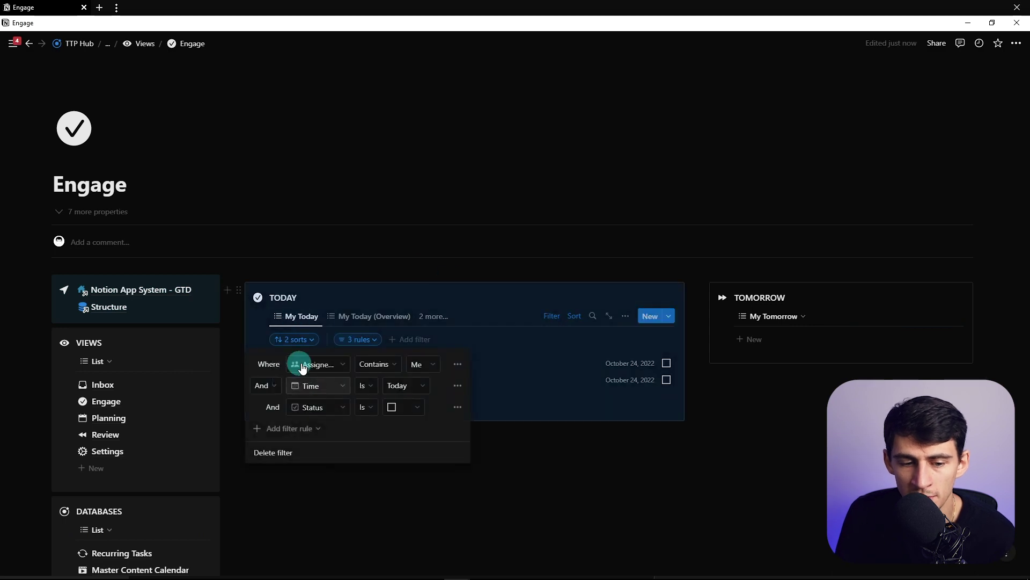
click(370, 339)
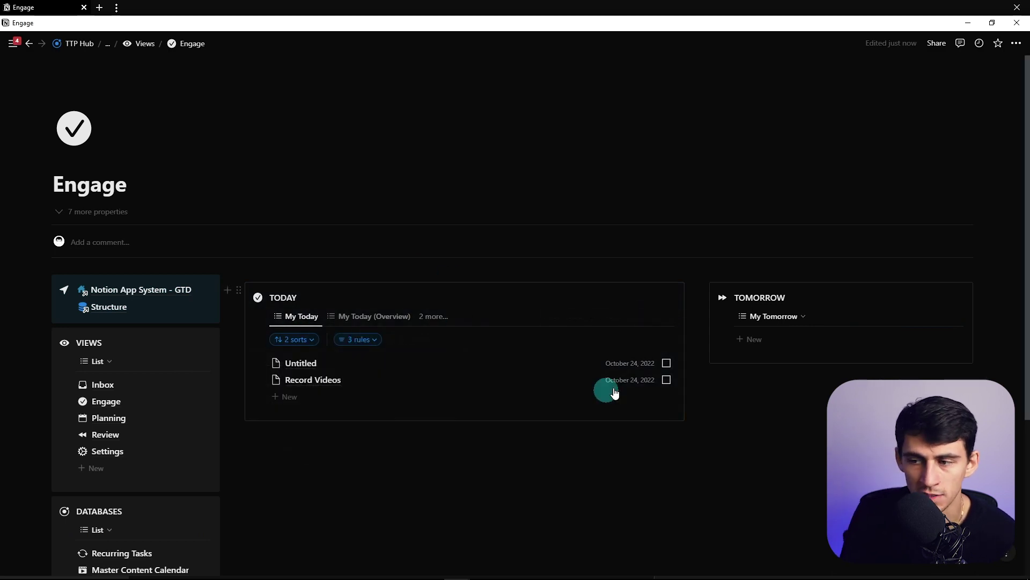
scroll(579, 403, down, 1)
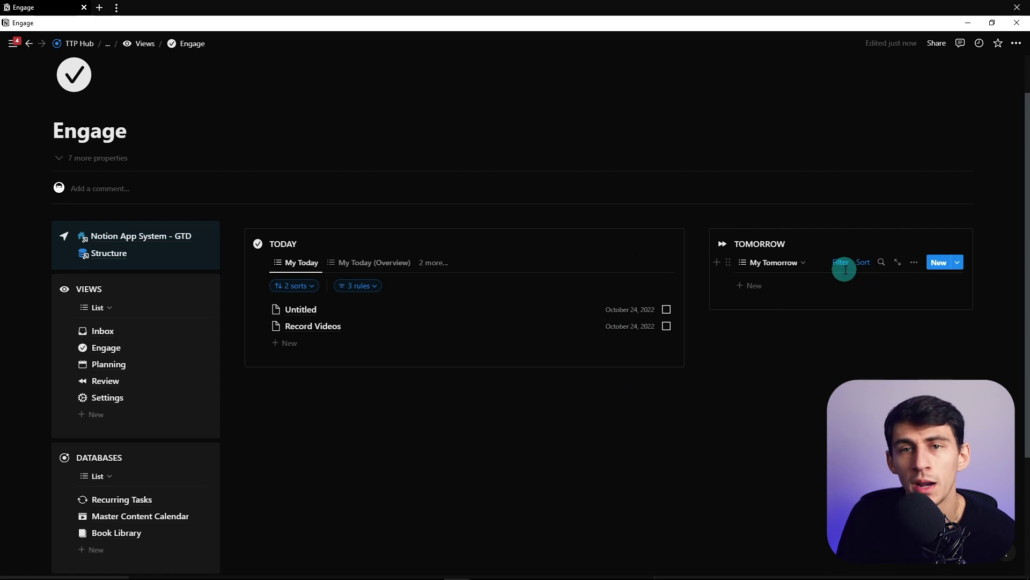
- Duplicate the TODAY callout block so a copy sits below the original
scroll(829, 395, up, 1)
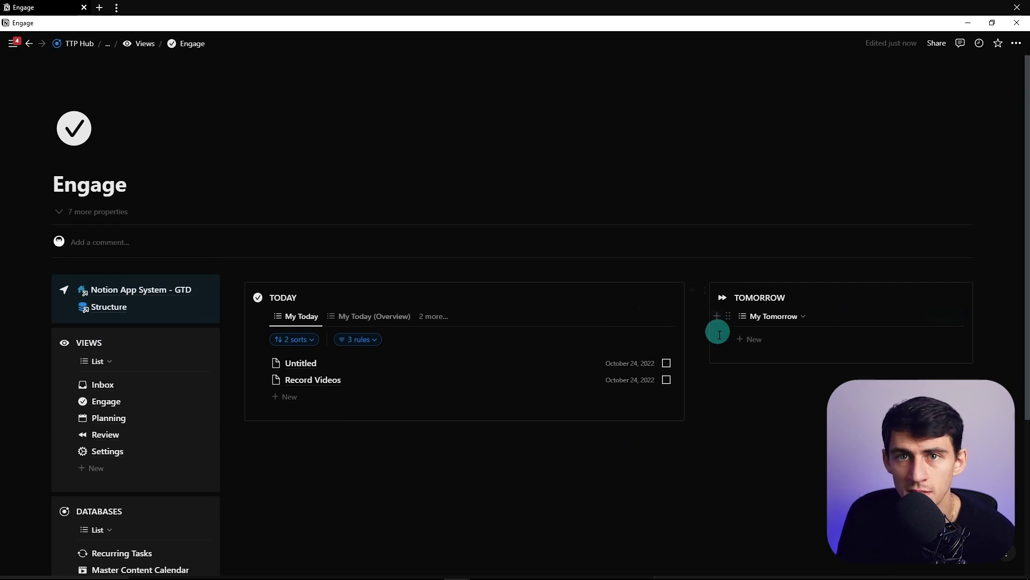
scroll(714, 327, down, 1)
scroll(161, 360, down, 1)
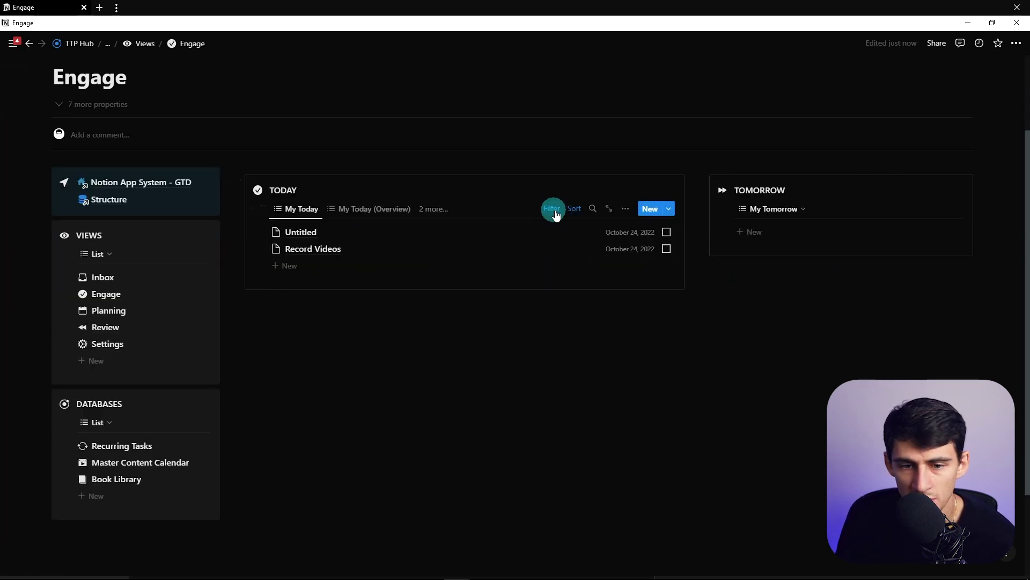
click(375, 235)
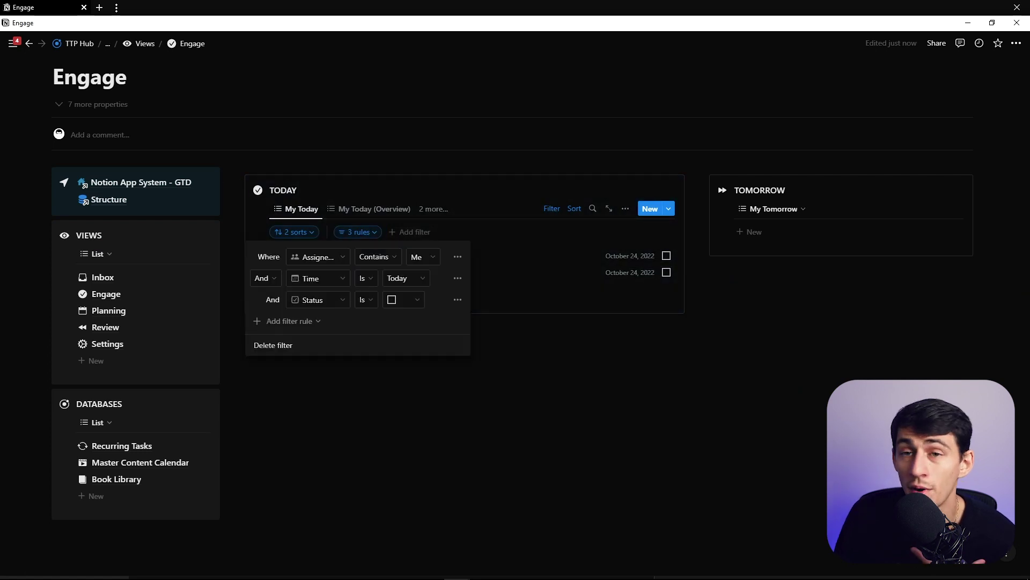
click(987, 291)
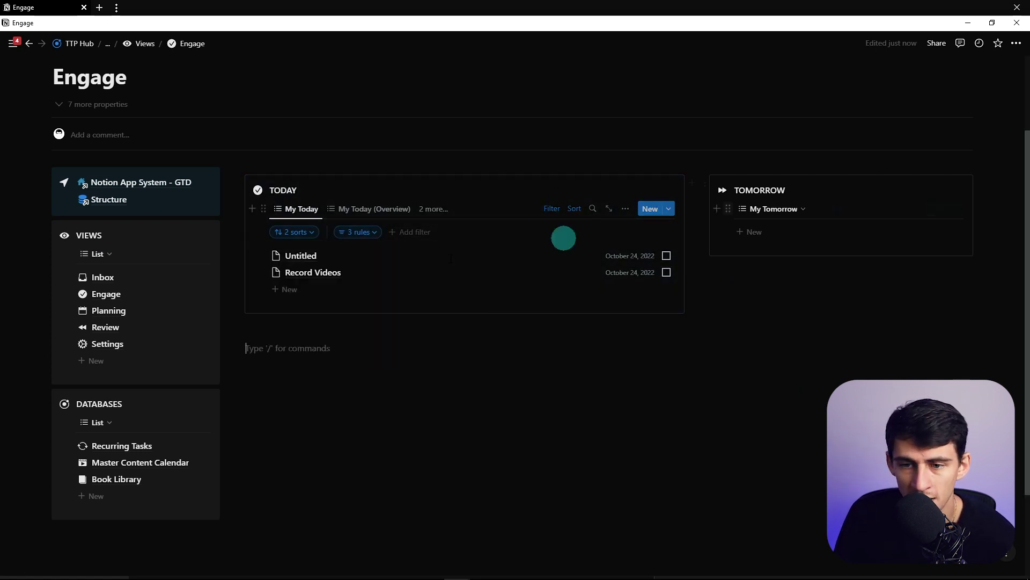
drag(481, 368, 260, 356)
click(245, 186)
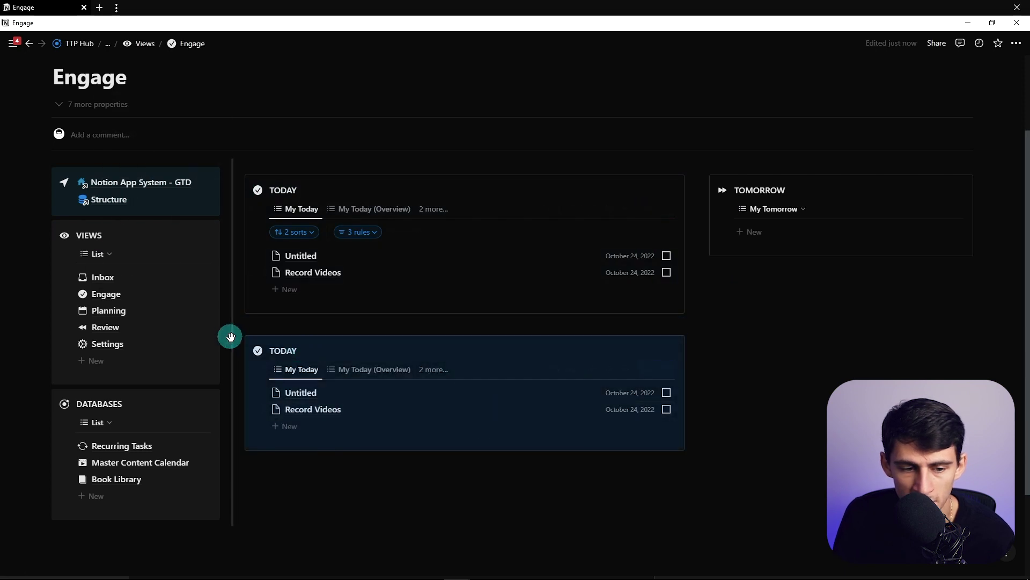
scroll(384, 363, down, 1)
click(949, 213)
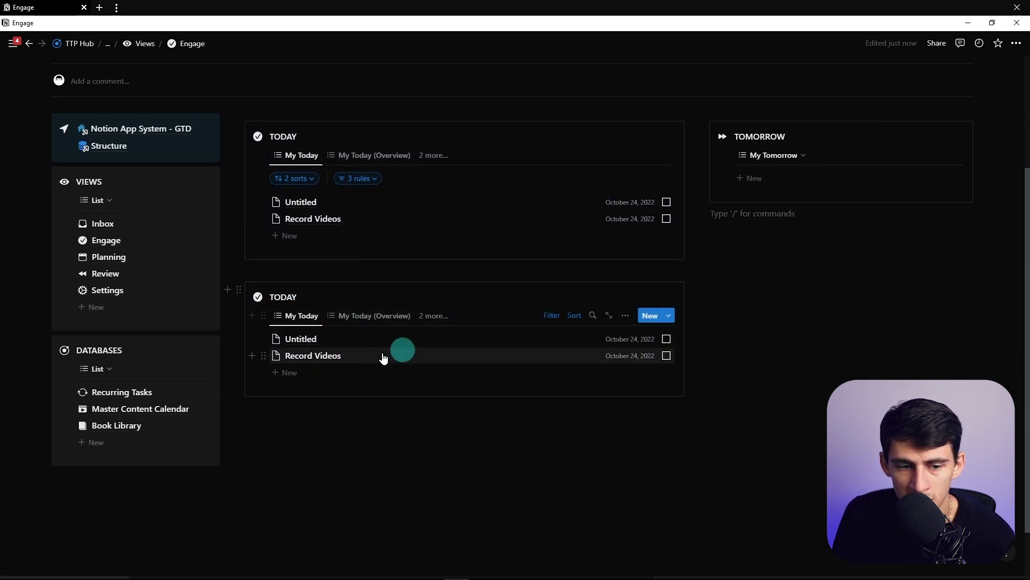
scroll(428, 156, up, 1)
scroll(437, 156, down, 1)
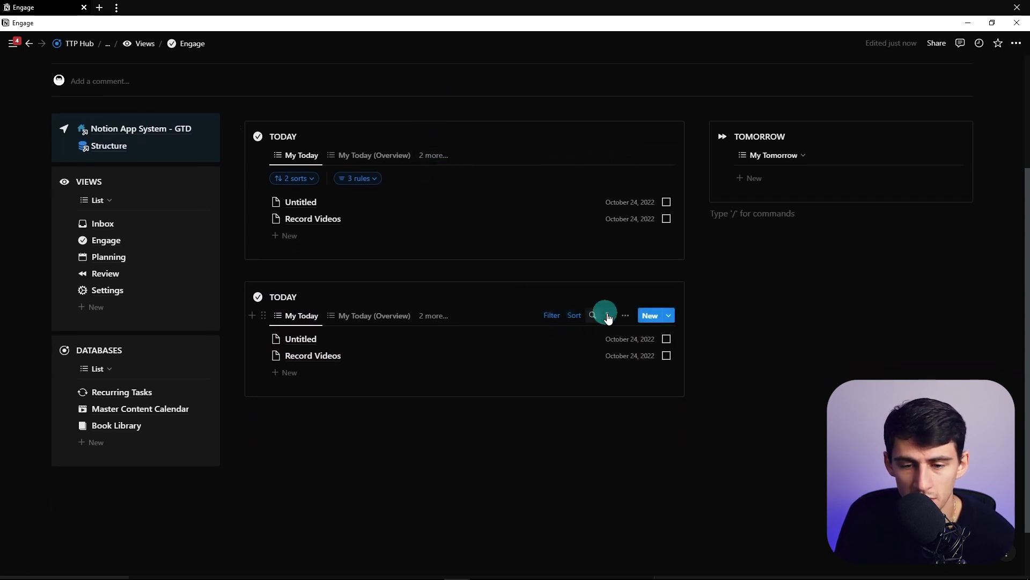
- Make the Priority property visible on the duplicated TODAY list's tasks
click(625, 316)
click(558, 418)
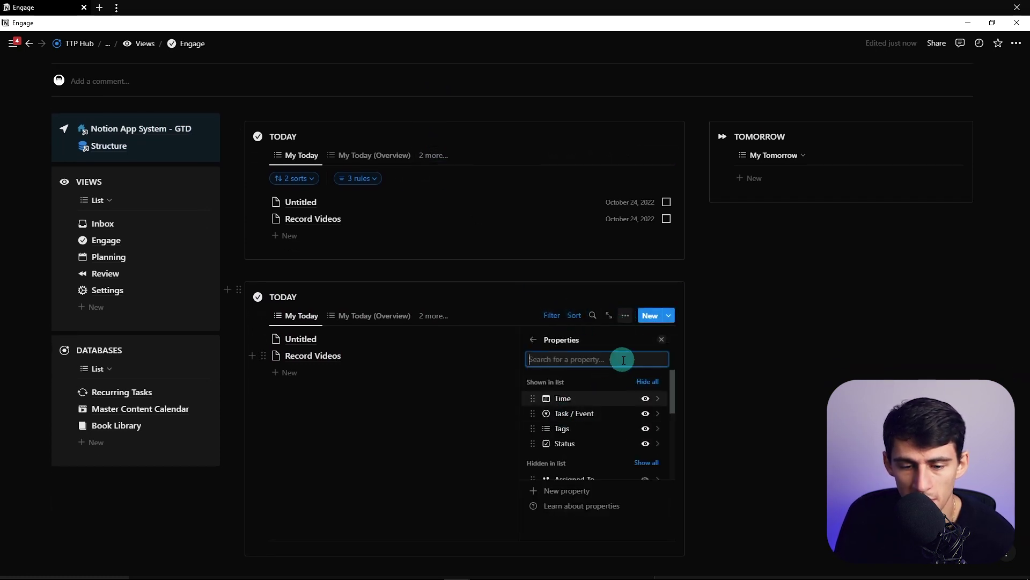
text(p)
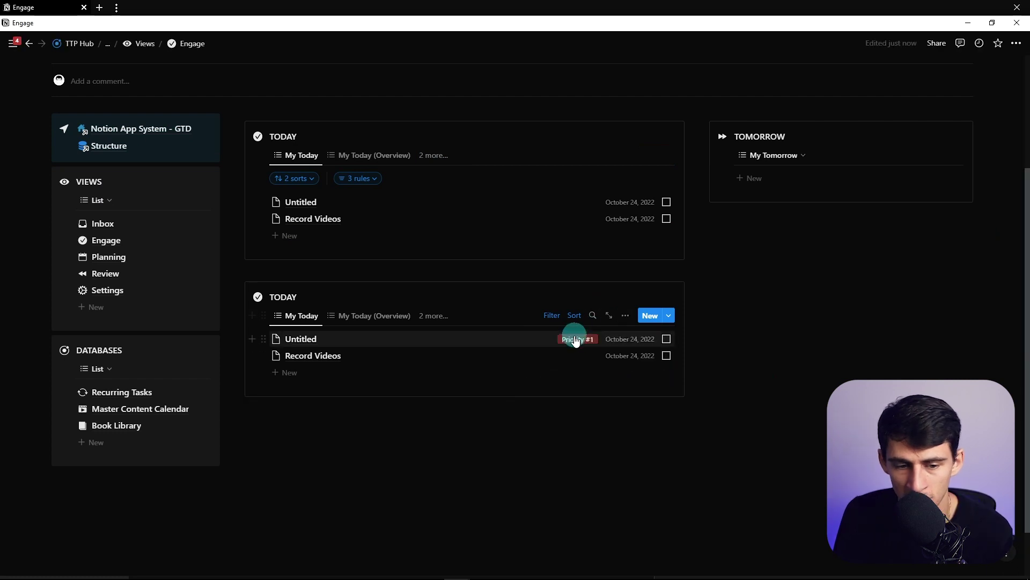
click(576, 317)
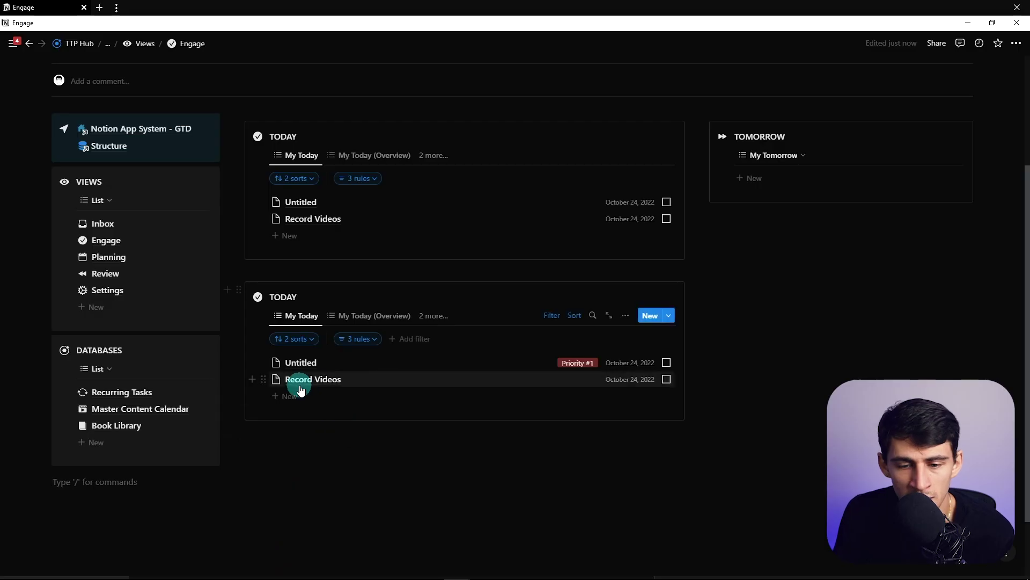
click(552, 315)
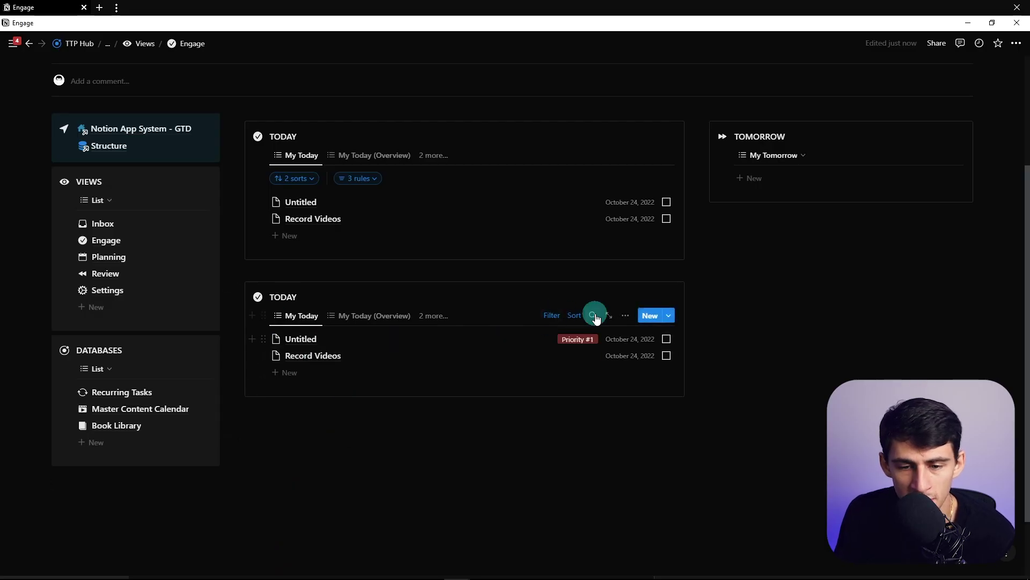
click(551, 316)
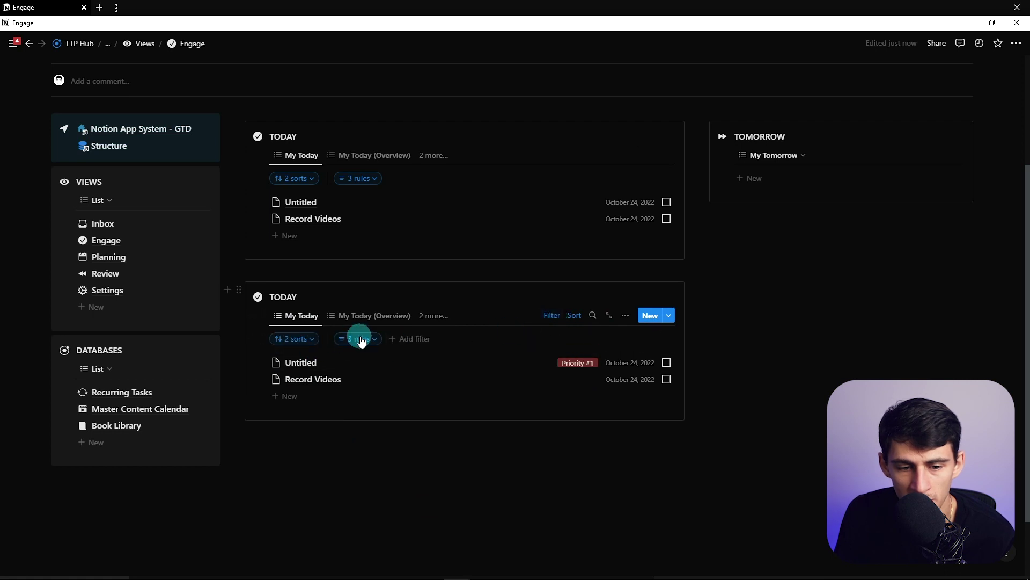
- Change the copy's Time filter rule to Priority is Priority #1
click(370, 339)
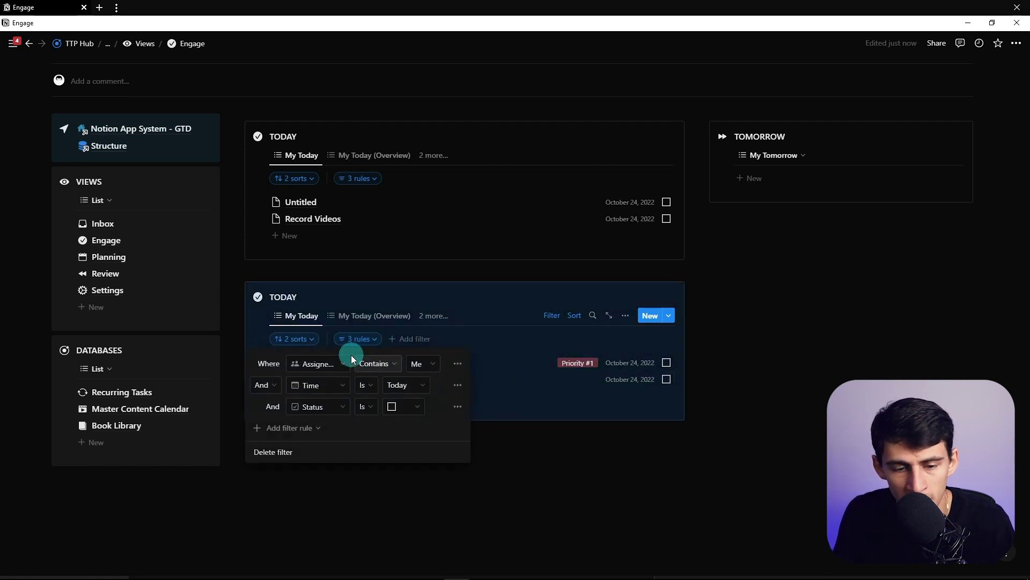
click(334, 386)
text(p)
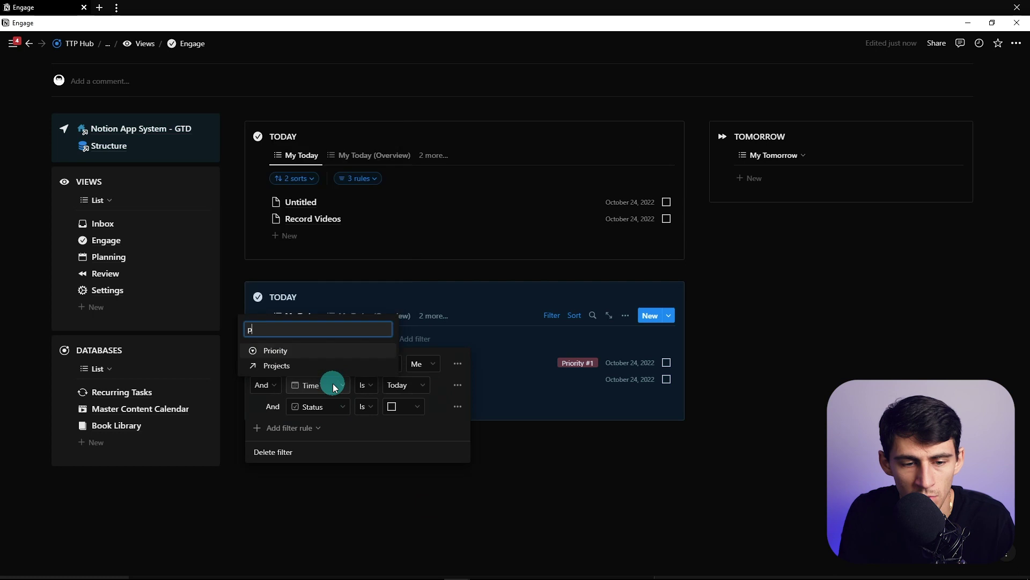
text(ri)
key(Return)
click(418, 385)
click(382, 427)
click(623, 338)
scroll(227, 260, down, 1)
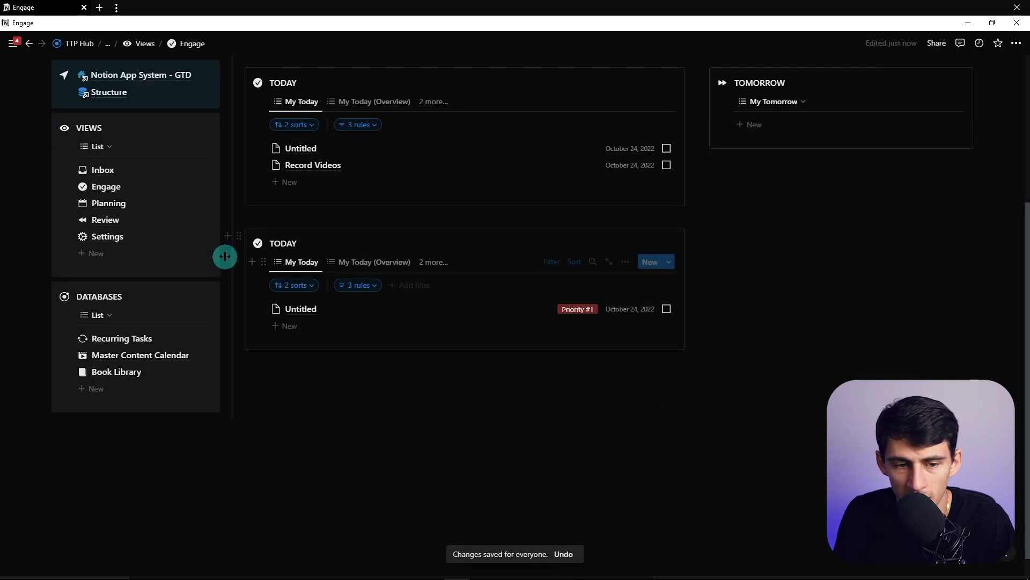
- Retitle the copy's heading NOW and drag a copy into the right column under TOMORROW
double_click(306, 242)
key(Caps_Lock)
text(ACTIONS)
key(Caps_Lock)
double_click(309, 242)
key(Caps_Lock)
text(NOW)
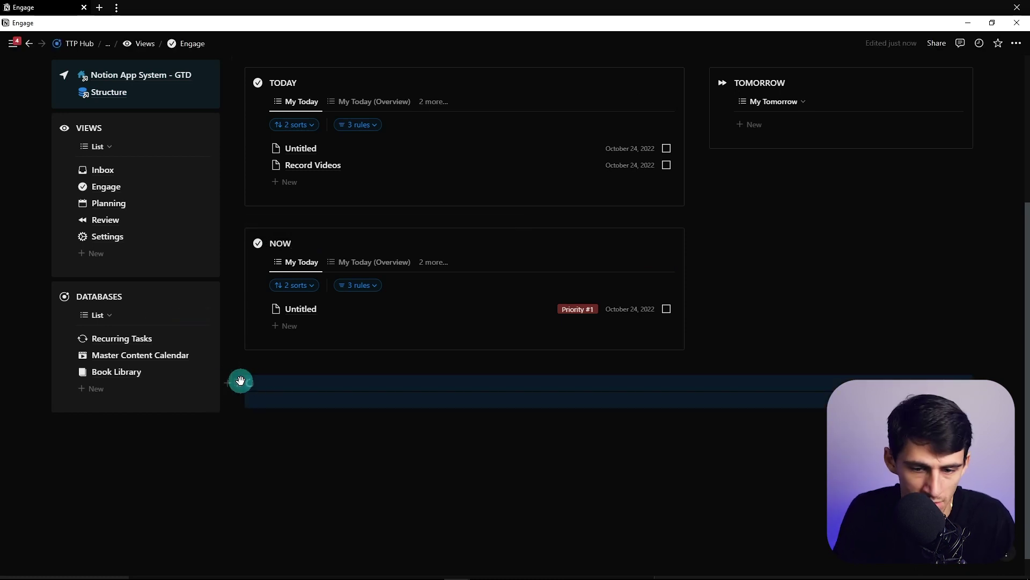
drag(241, 381, 752, 170)
click(755, 177)
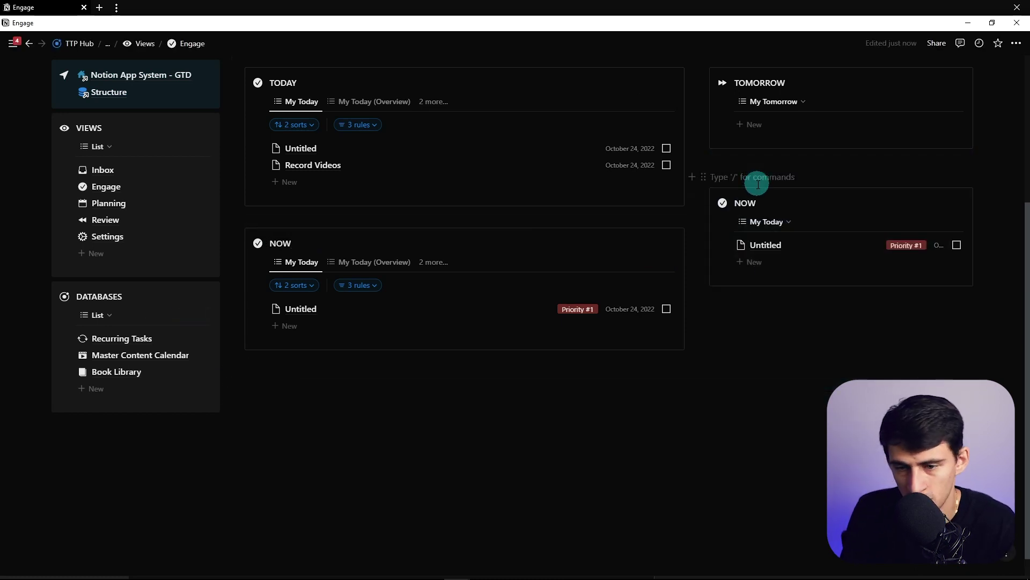
- Give the right-hand NOW callout an arrow icon
key(Return)
key(Return)
key(Return)
key(BackSpace)
click(723, 237)
key(Caps_Lock)
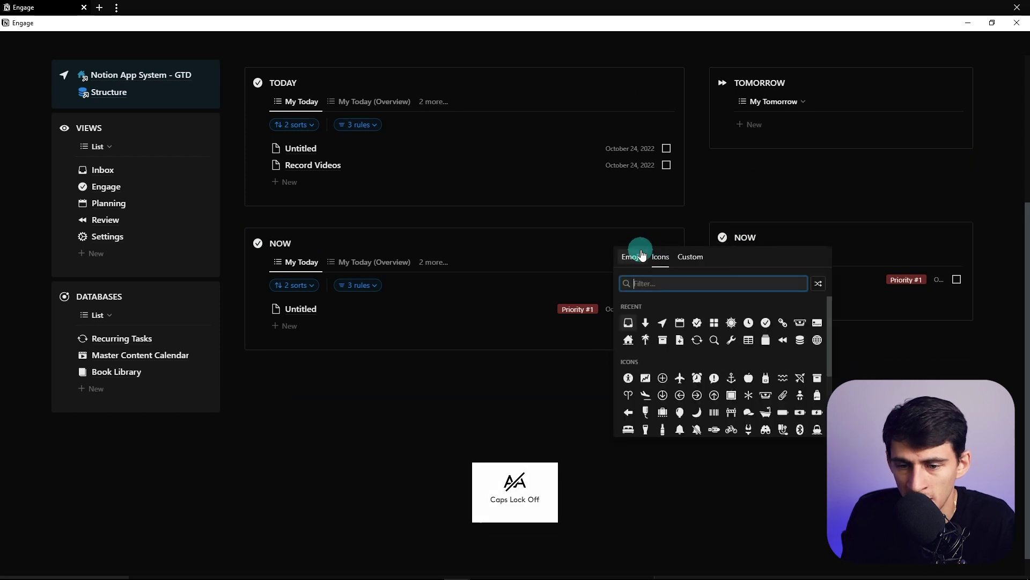
text(arr)
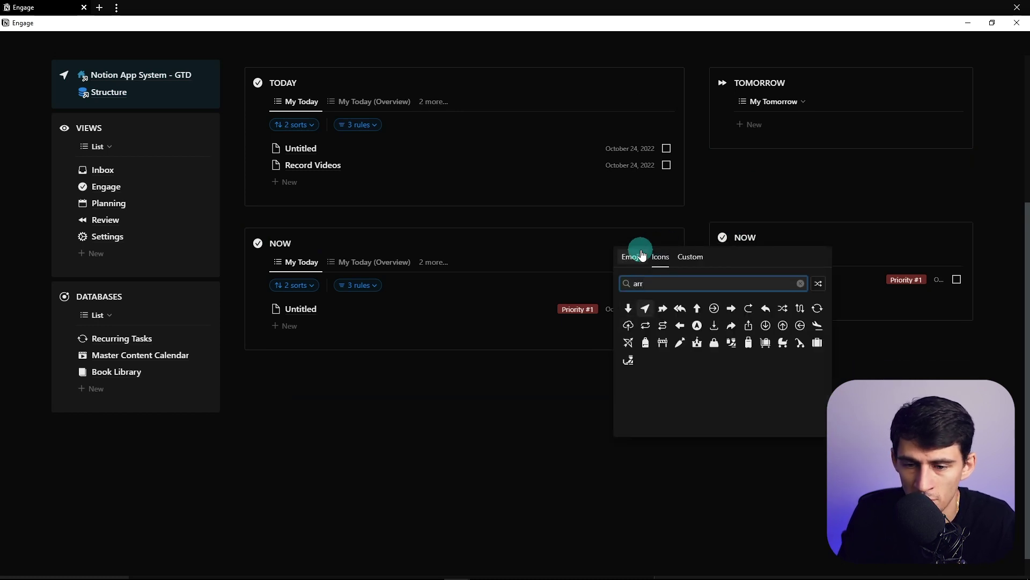
click(731, 308)
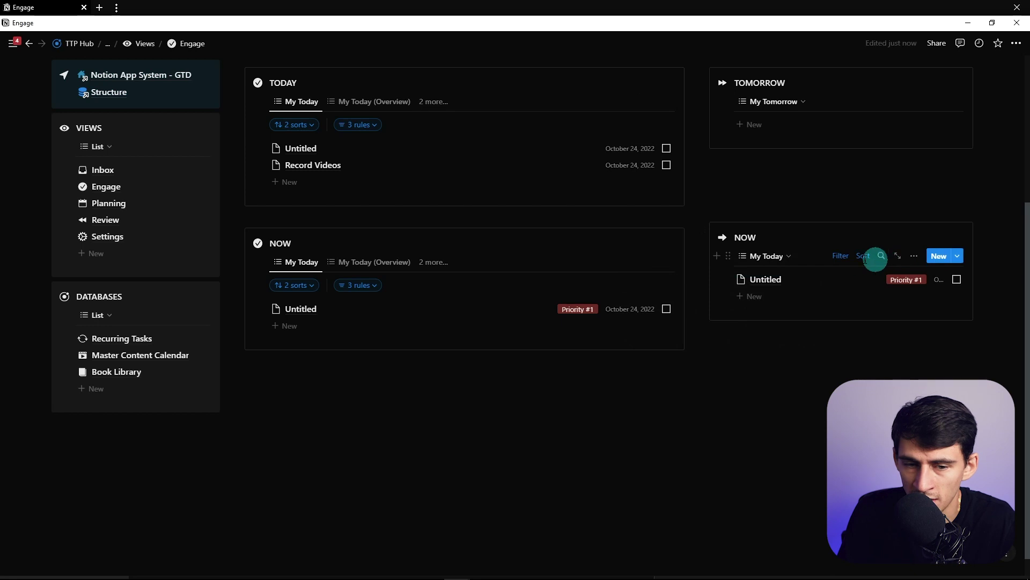
- Rename the left NOW list's My Today view to 'Now'
click(296, 263)
click(293, 275)
key(Caps_Lock)
text(nOW)
key(Caps_Lock)
key(BackSpace)
key(BackSpace)
key(BackSpace)
text(Now)
click(766, 257)
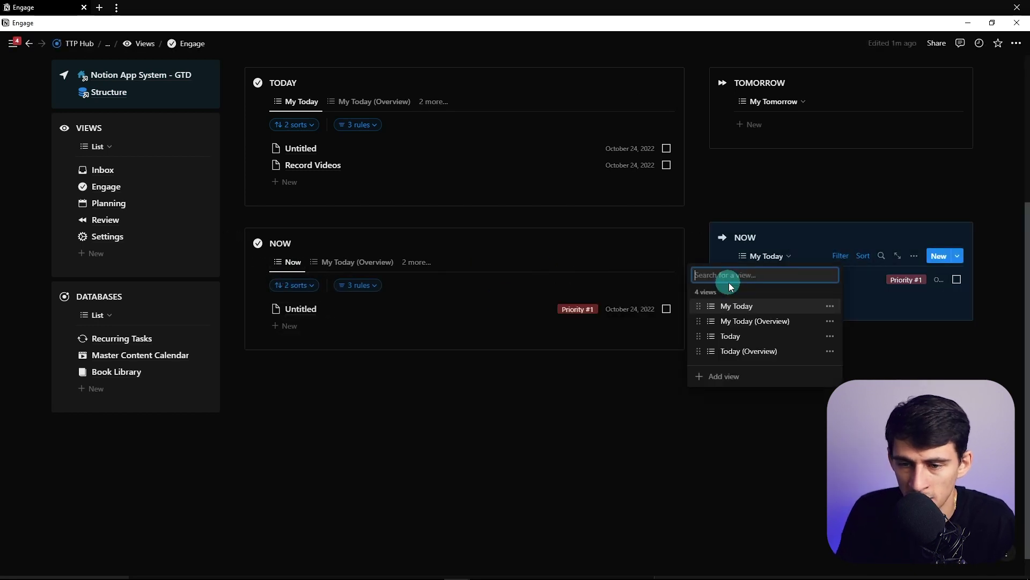
- Retitle the right block LATER and rename its view 'Later'
double_click(751, 236)
key(Caps_Lock)
text(LATER)
key(Caps_Lock)
key(ctrl+a)
key(Caps_Lock)
click(775, 260)
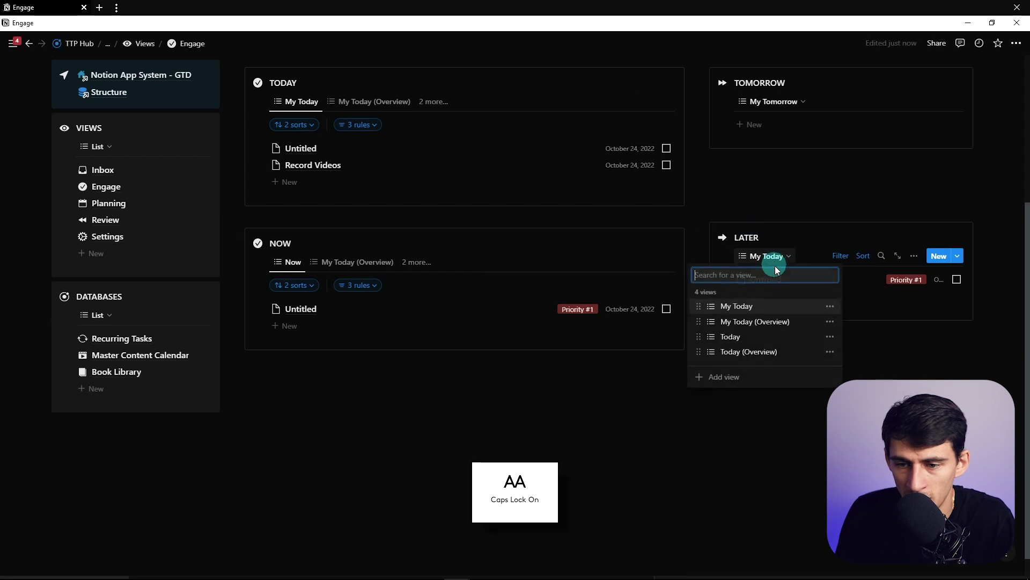
click(830, 306)
click(831, 325)
text(AL)
key(Caps_Lock)
text(Later)
double_click(843, 258)
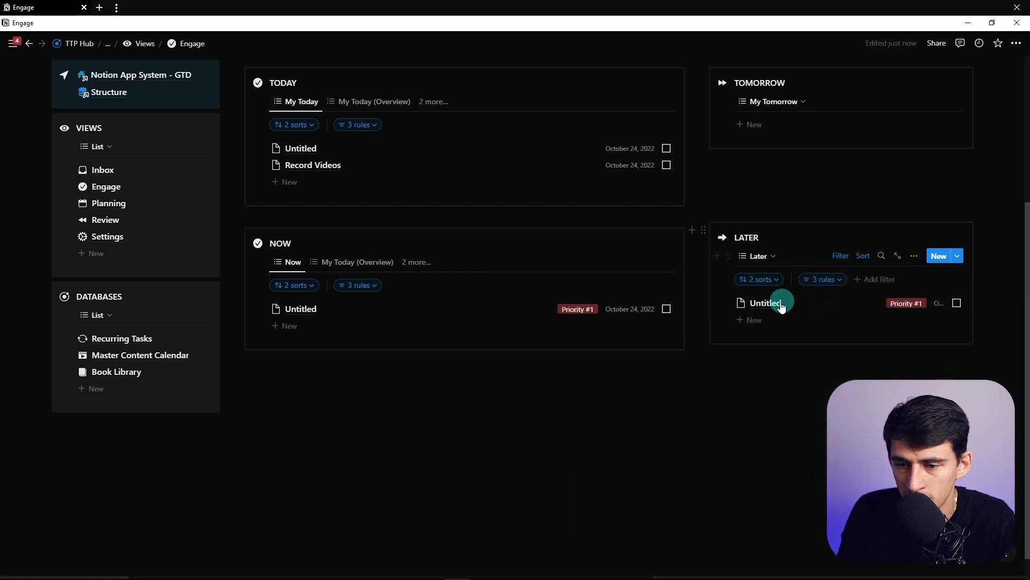
- Set the LATER list's filter to Priority is Future, replacing Priority #1 and #2
click(812, 284)
click(869, 325)
click(821, 368)
click(822, 383)
click(821, 398)
click(924, 280)
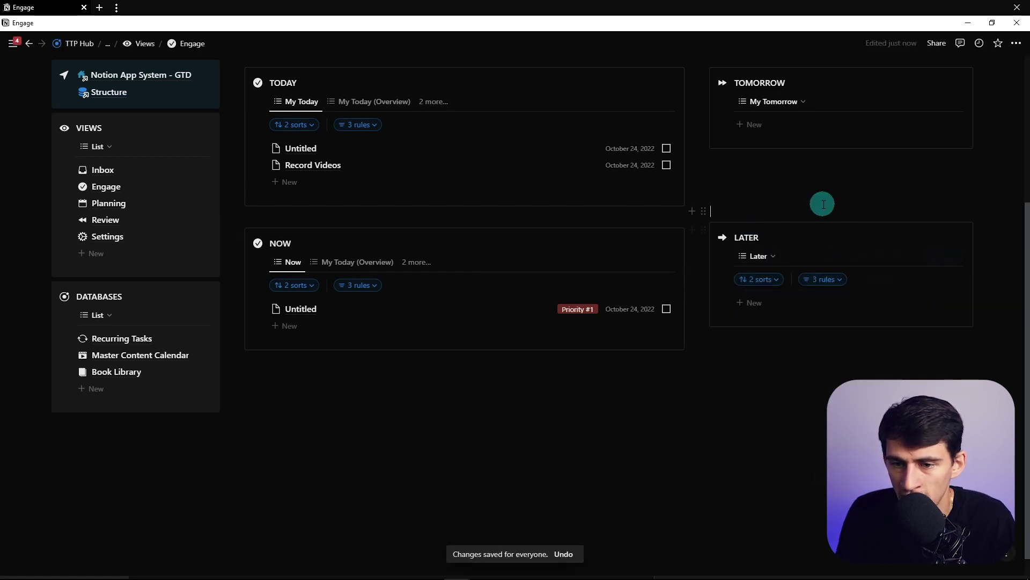
key(Return)
key(BackSpace)
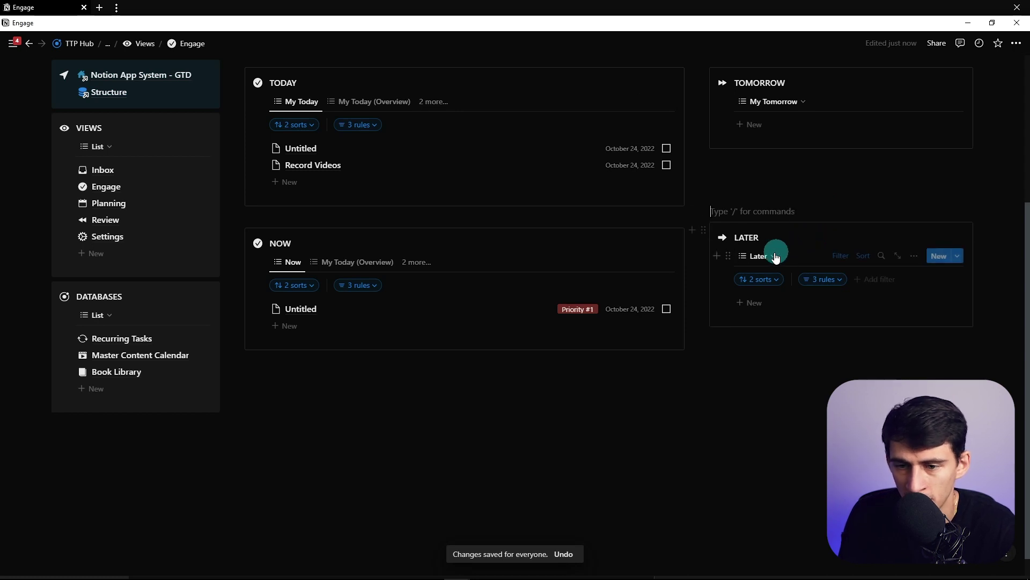
click(826, 281)
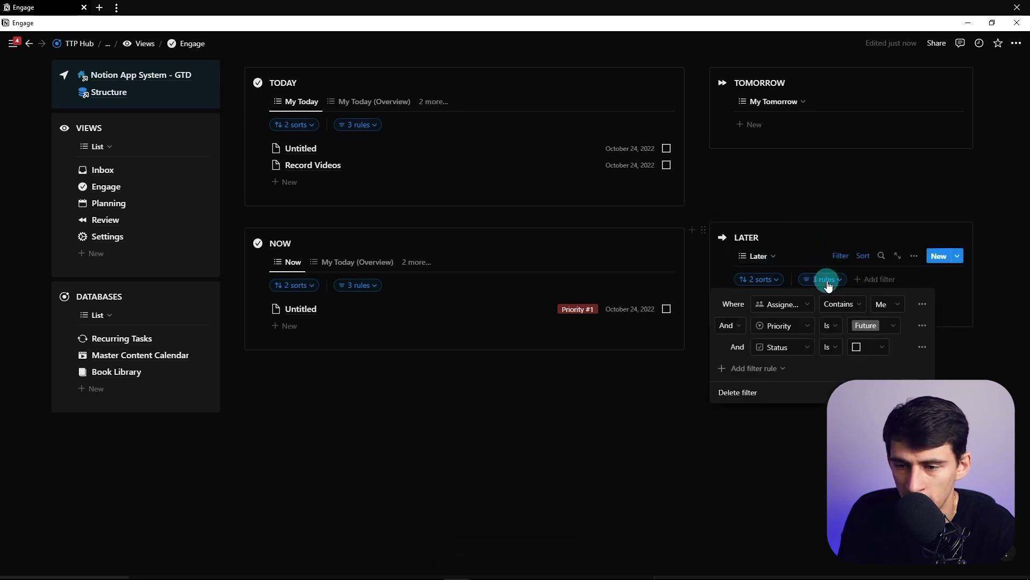
key(Escape)
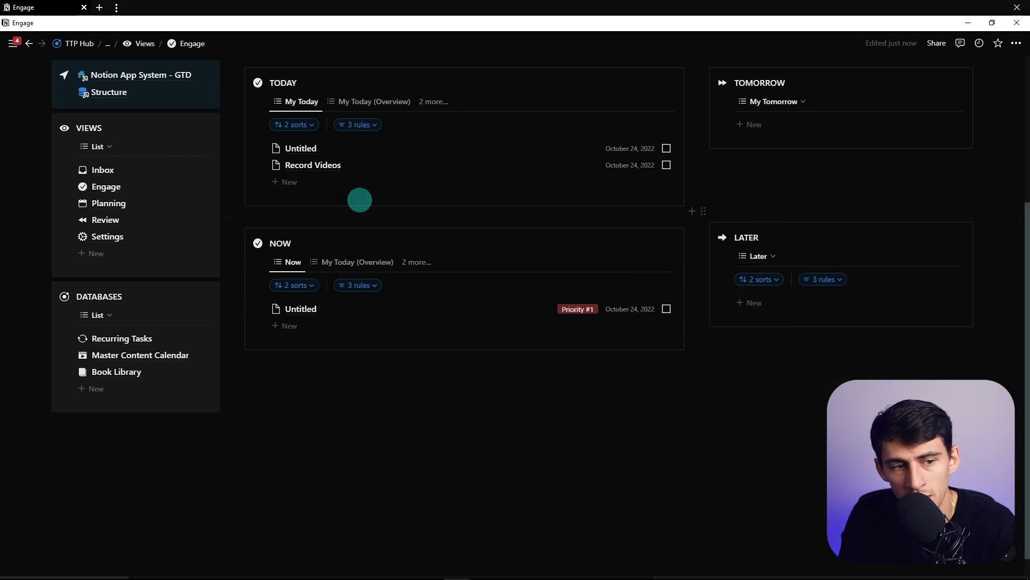
- On the Inbox page, give Record Videos Priority #1 and Make a new recipe Priority #2
click(126, 170)
click(682, 323)
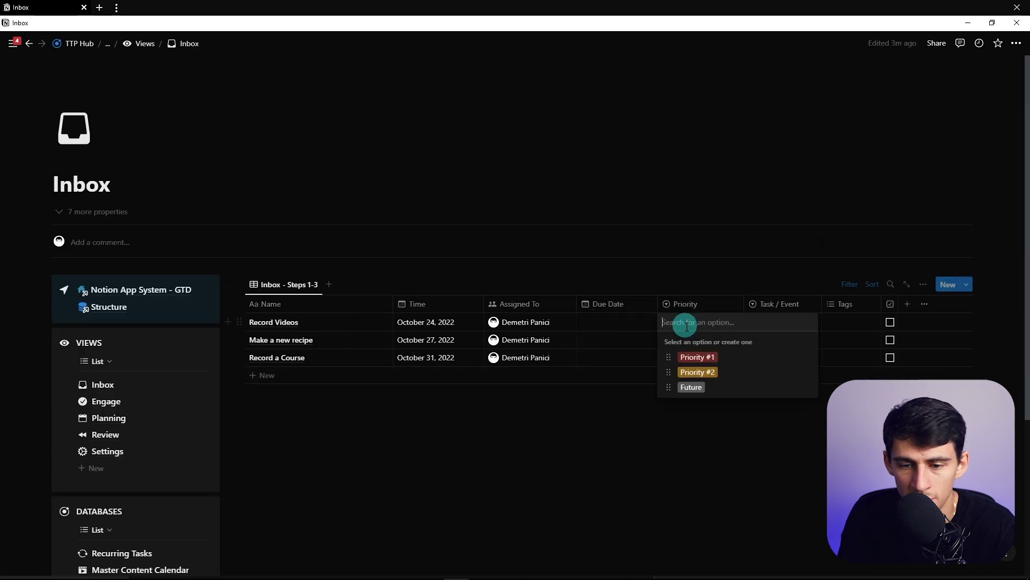
click(697, 357)
click(700, 324)
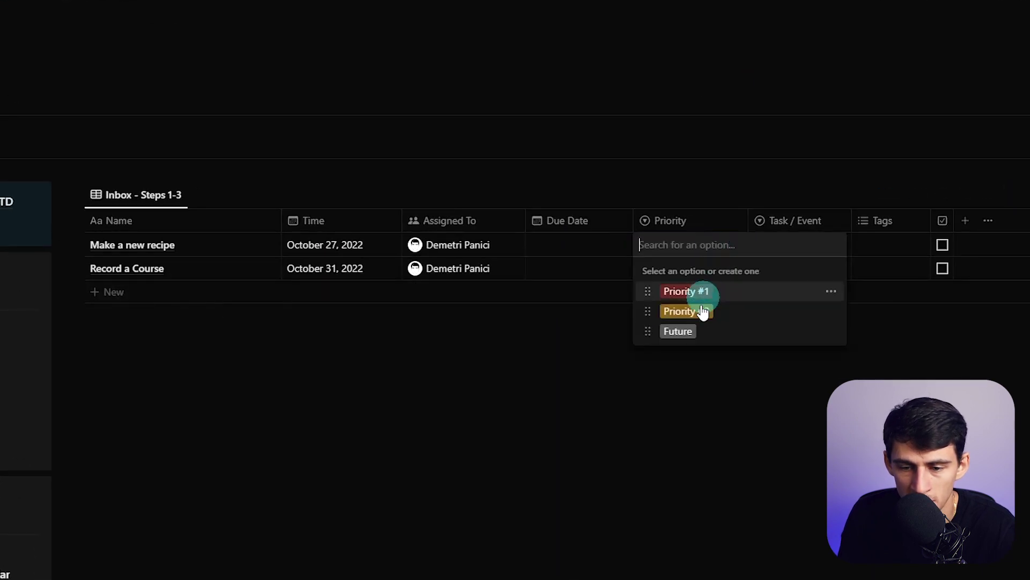
click(703, 311)
key(Return)
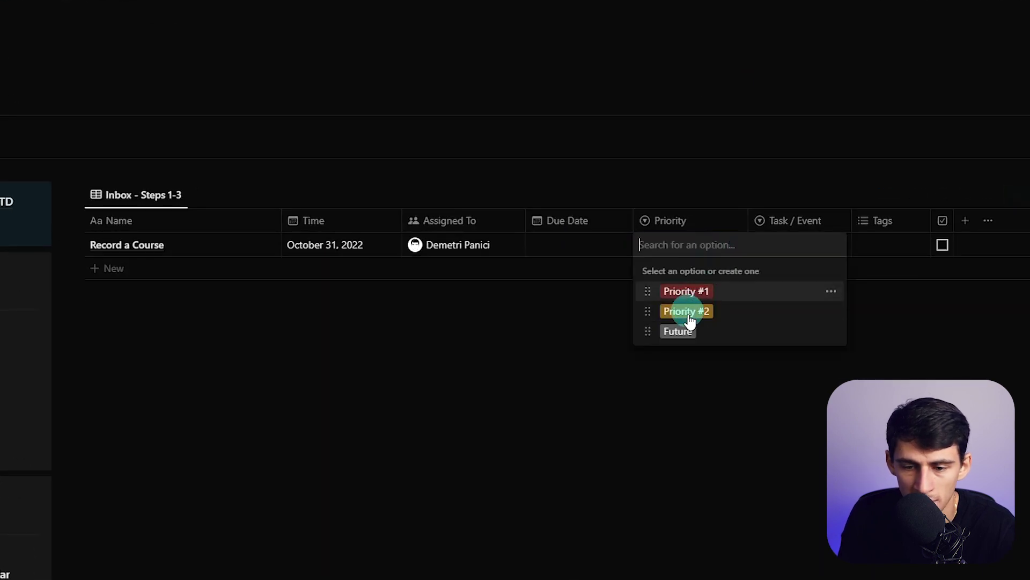
key(Escape)
- Turn the Inbox's Status filter rule into a group and combine the groups with Or
click(895, 193)
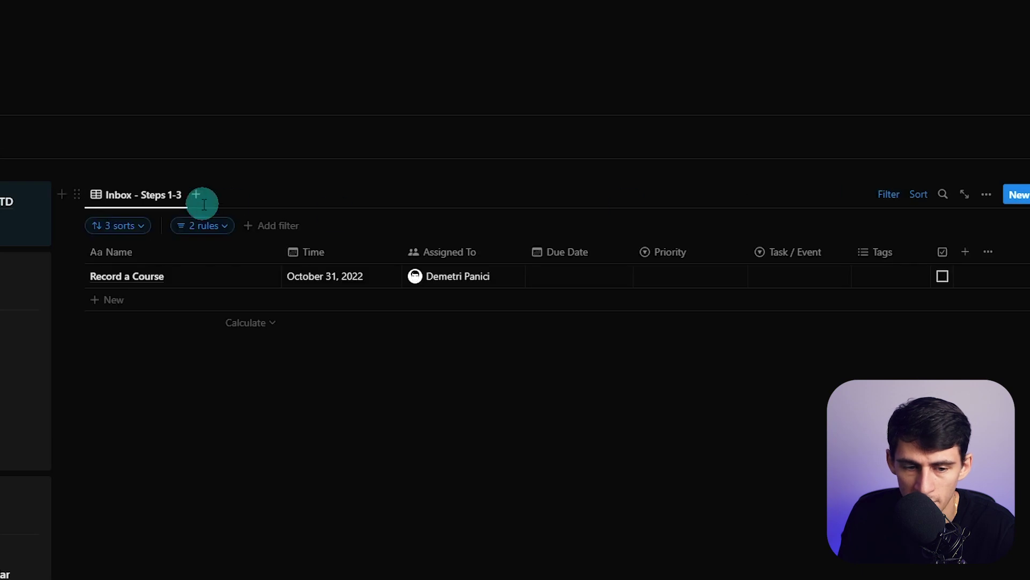
click(208, 230)
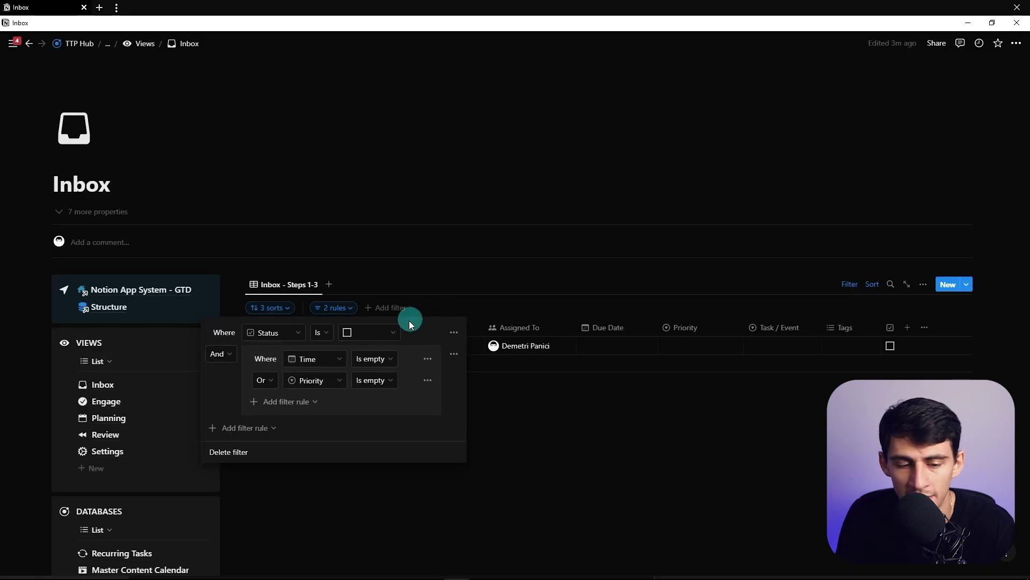
click(457, 333)
click(294, 420)
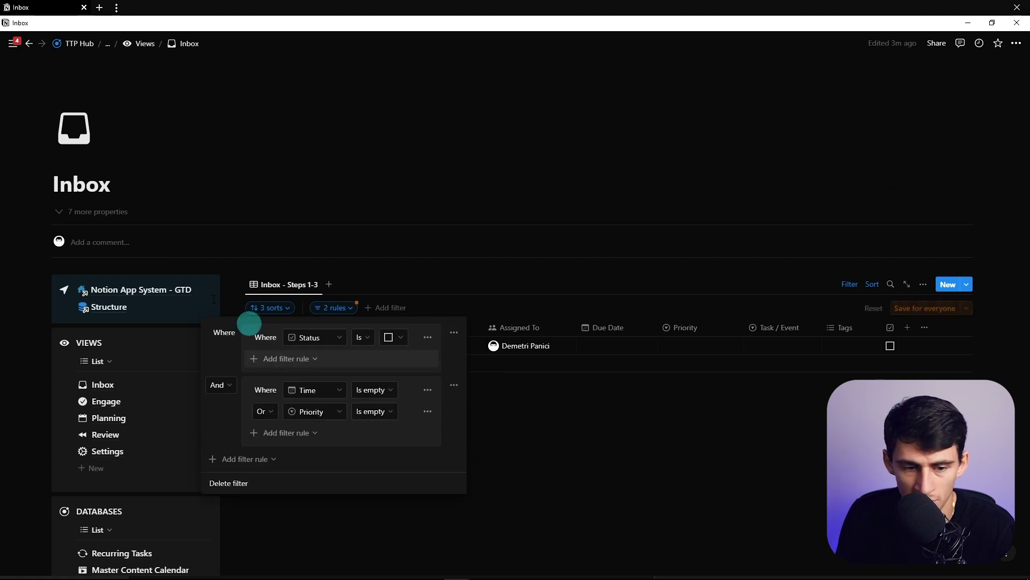
click(217, 385)
click(203, 428)
- Duplicate the Time is empty rule as a Status unchecked rule, then remove the extra Time row
click(428, 390)
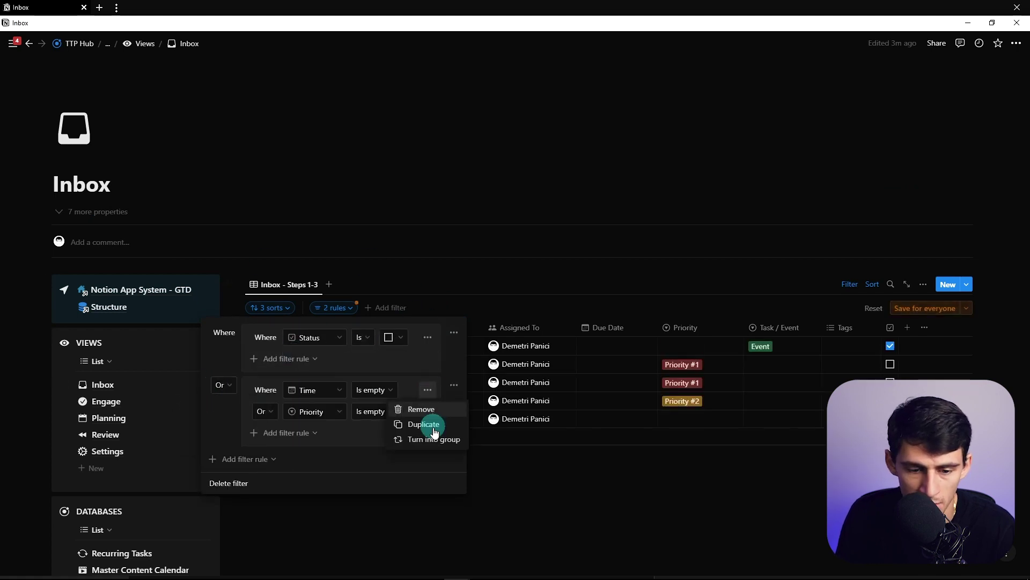
click(430, 439)
click(270, 416)
text(stat)
click(290, 467)
click(359, 511)
click(435, 438)
click(437, 455)
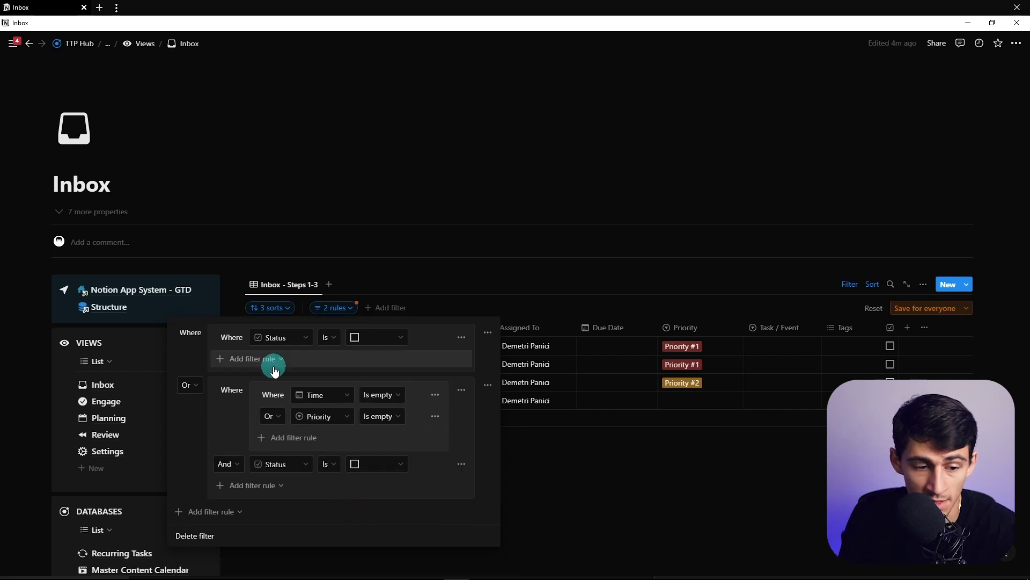
- Add a nested Priority is not Future rule to the first group and save the filter for everyone
click(331, 360)
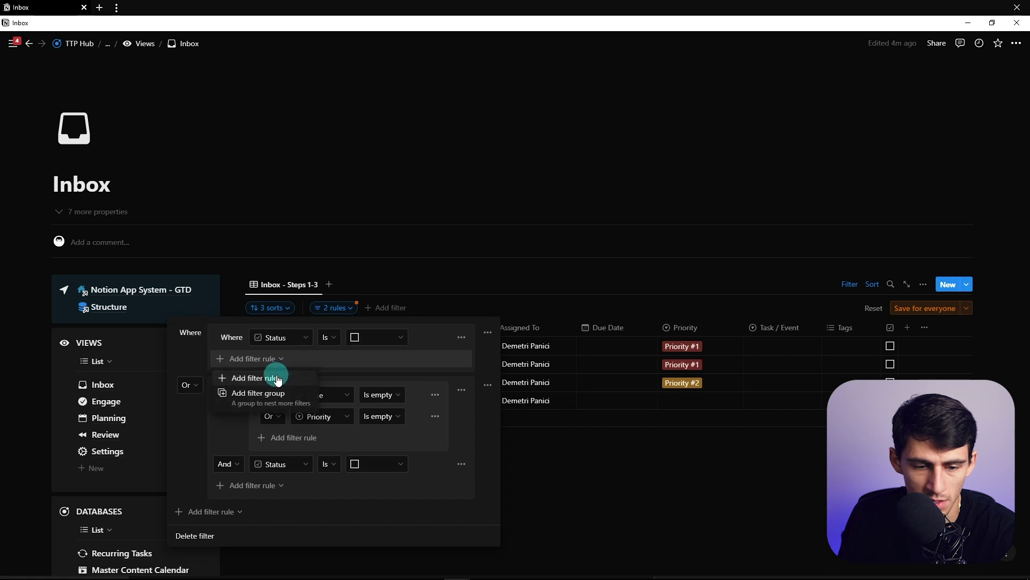
click(255, 378)
click(465, 413)
click(313, 347)
text(prio)
key(Return)
click(386, 347)
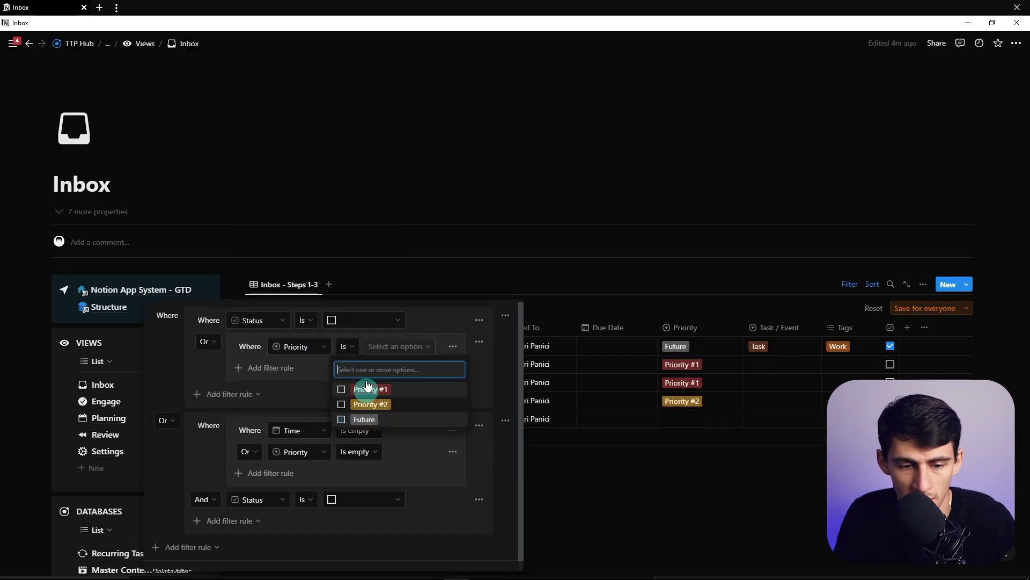
click(346, 347)
click(346, 348)
click(349, 381)
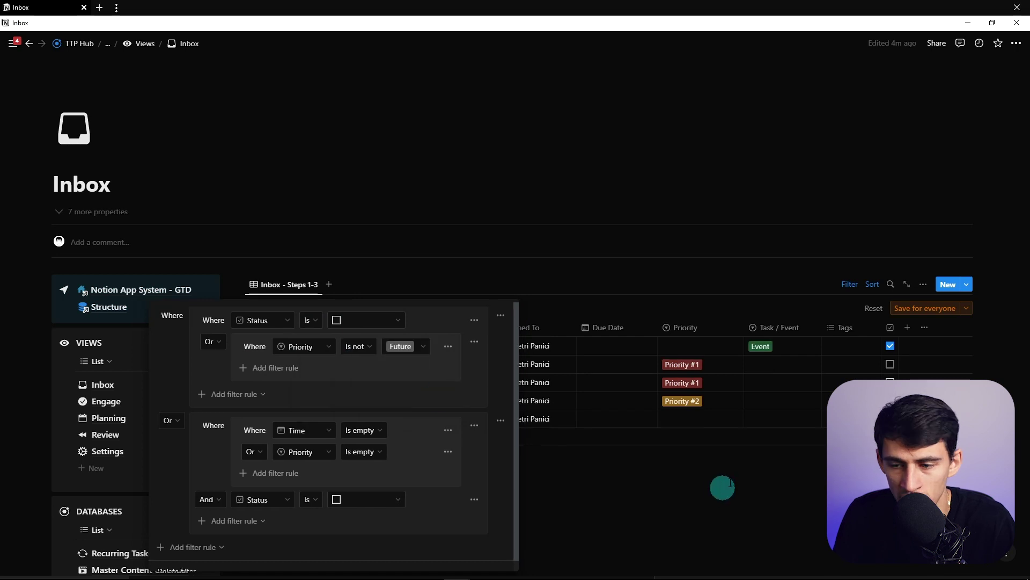
click(730, 485)
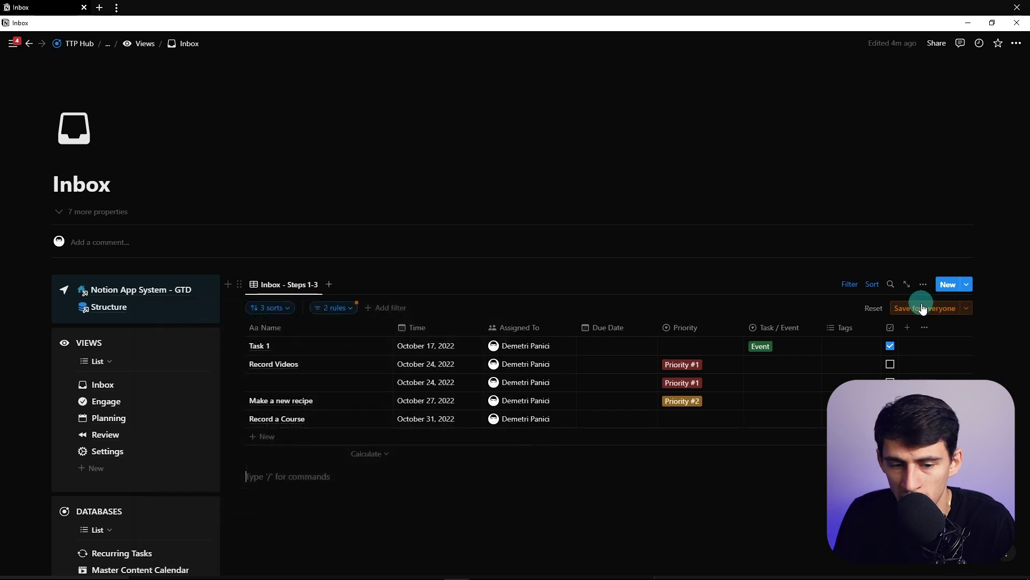
click(333, 307)
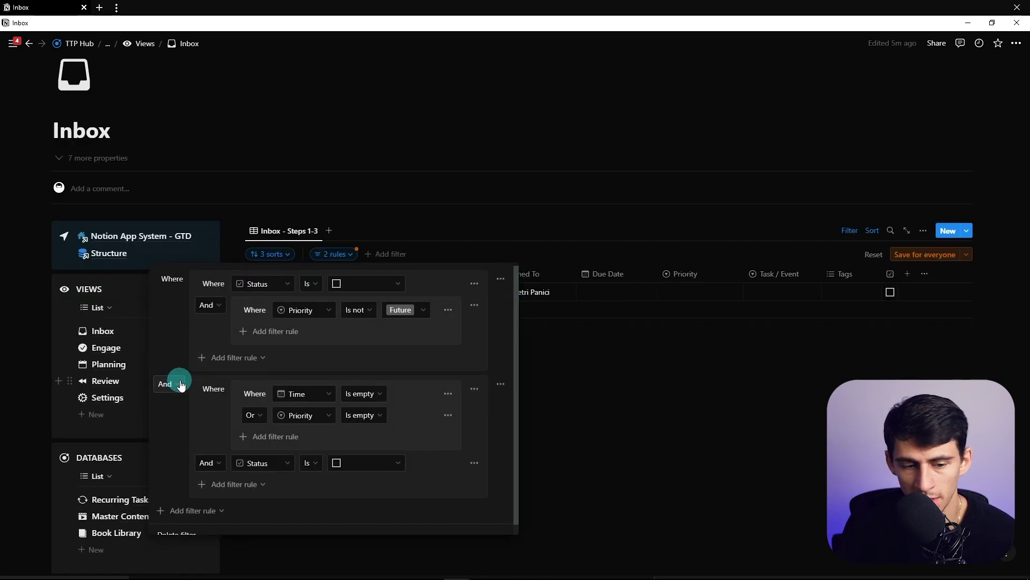
click(952, 258)
- Test the filter by clearing Record a Course's date and setting its priority to Future
click(724, 288)
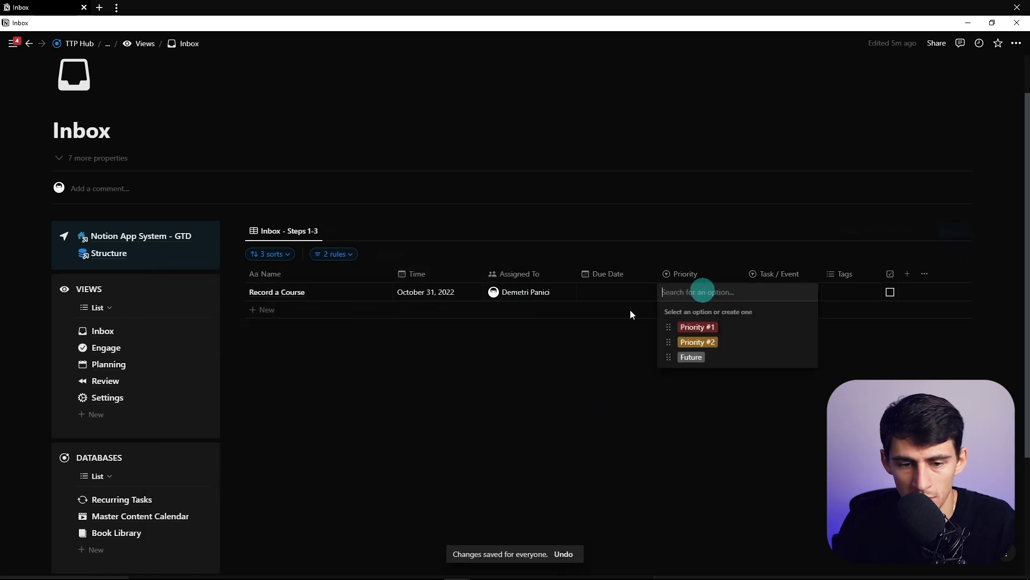
click(460, 296)
click(459, 294)
click(465, 536)
click(698, 292)
click(698, 356)
click(426, 293)
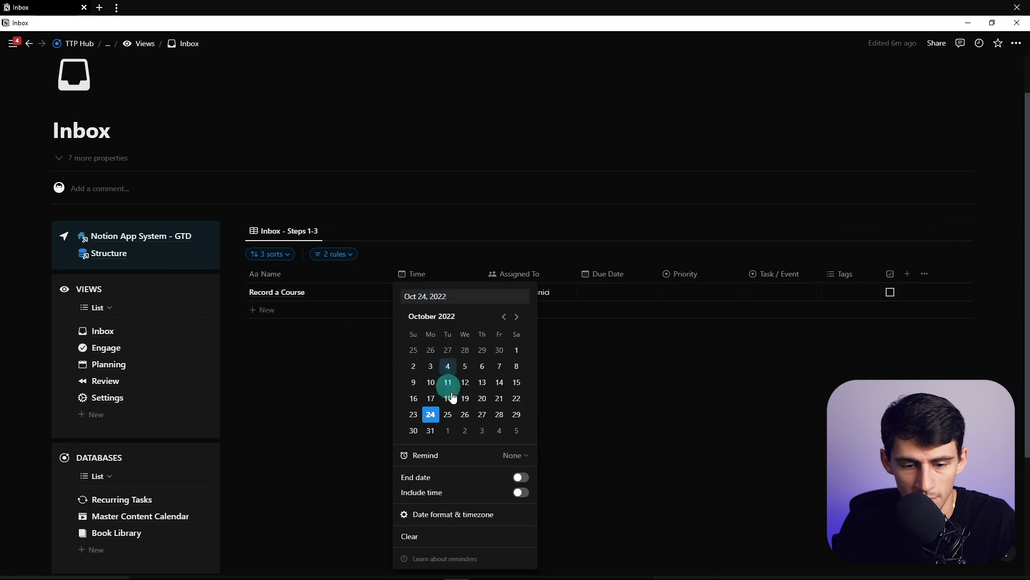
click(664, 292)
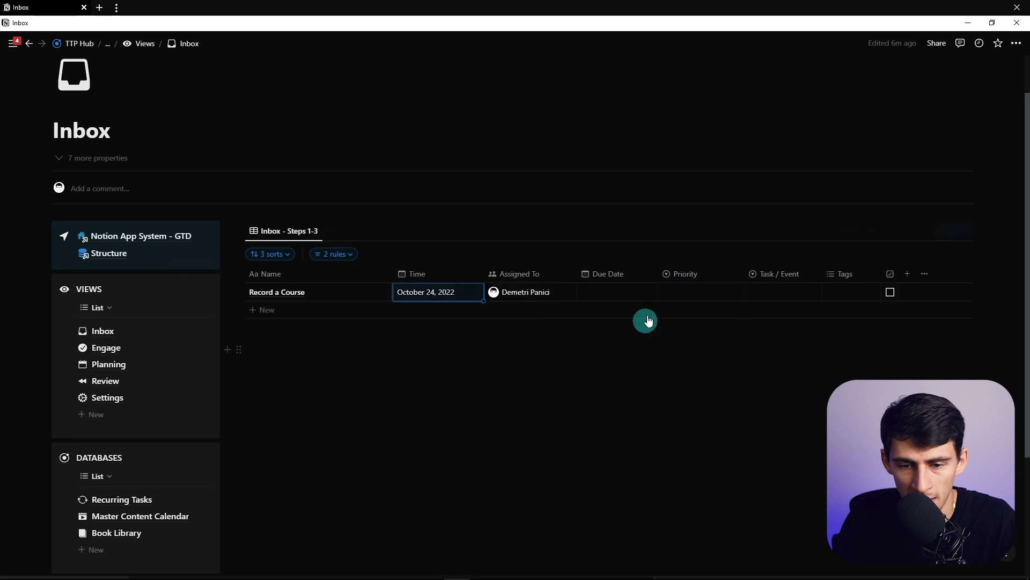
click(689, 327)
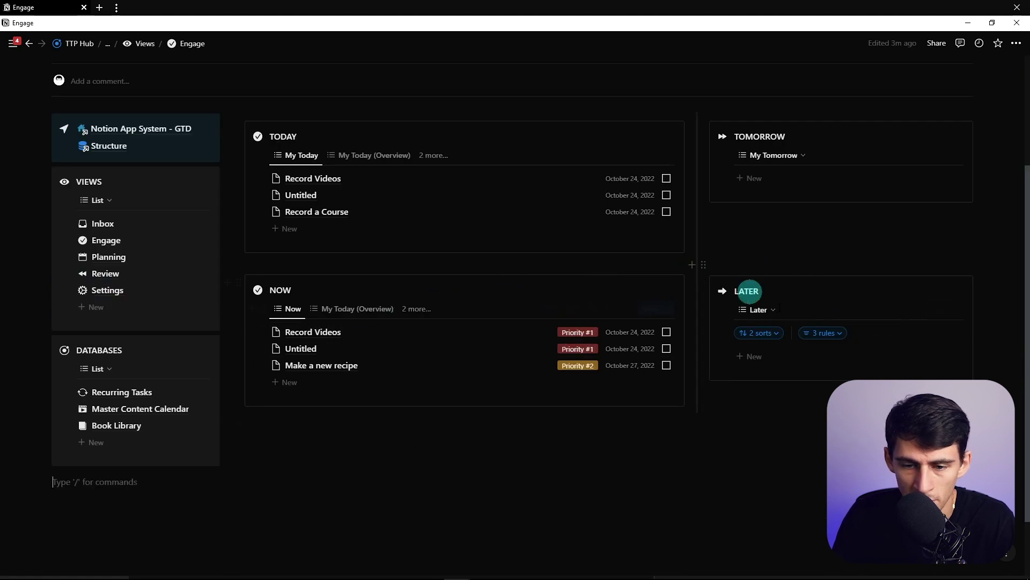
key(alt+Left)
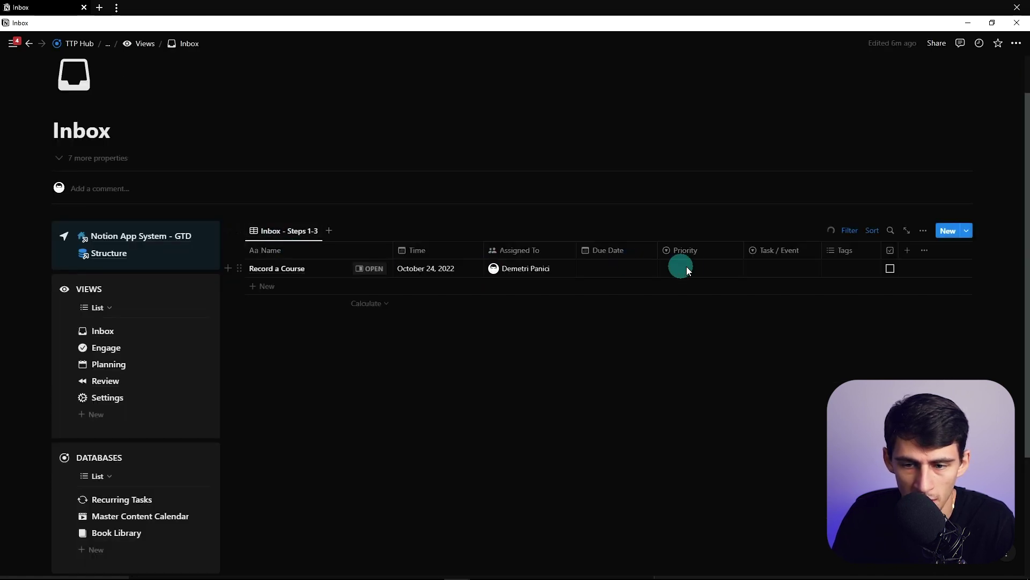
key(ctrl+])
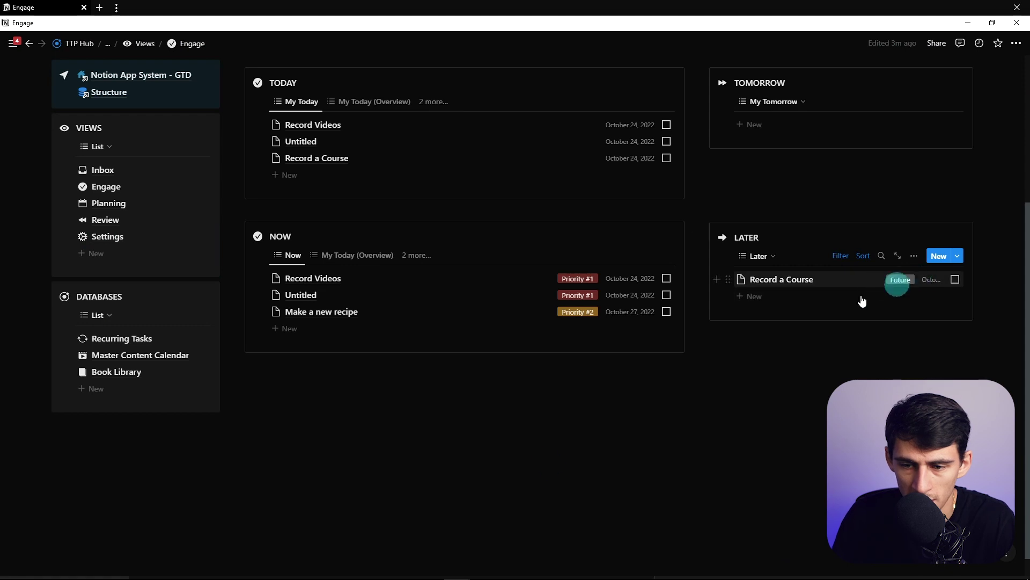
click(480, 504)
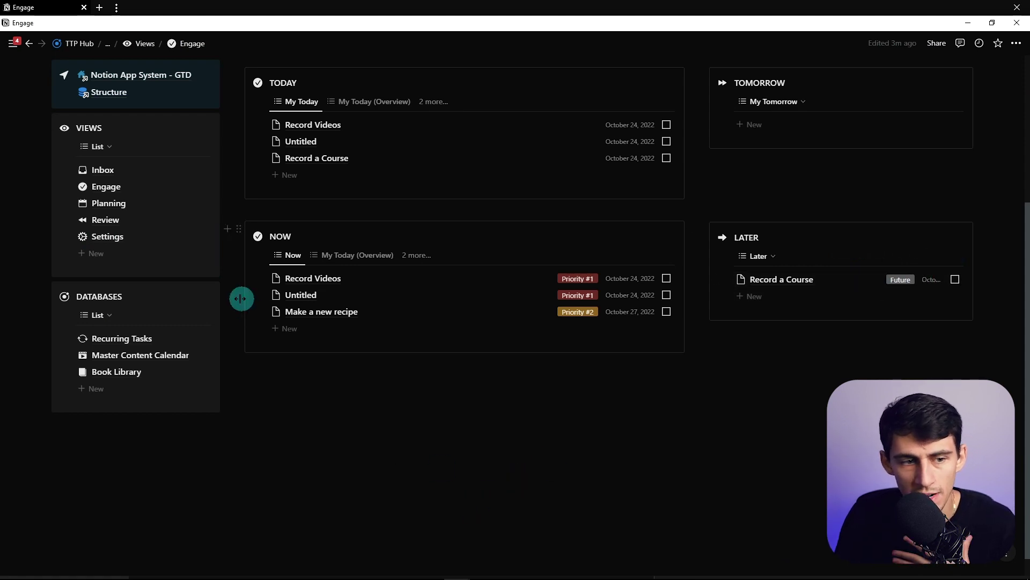
click(86, 173)
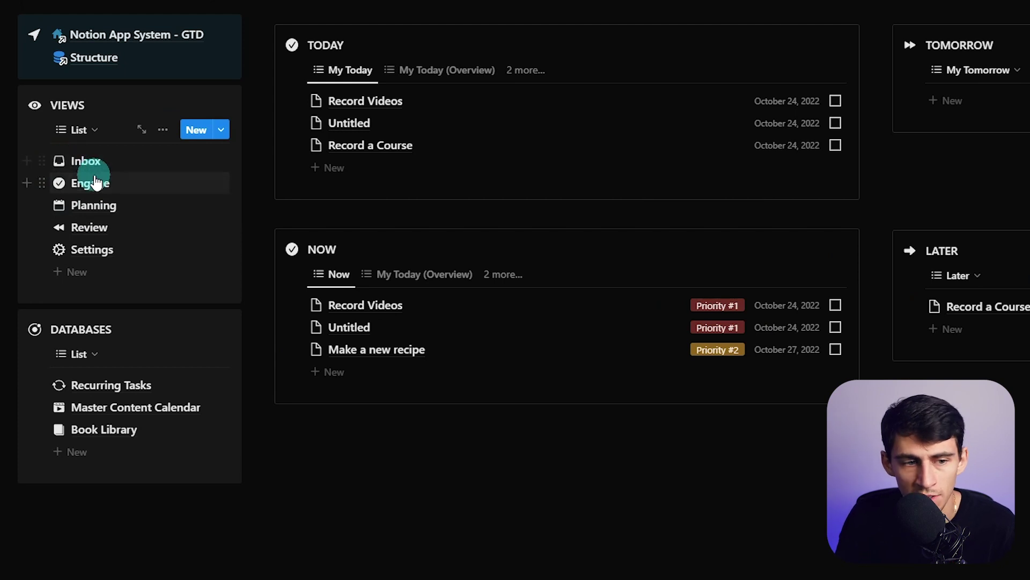
click(107, 159)
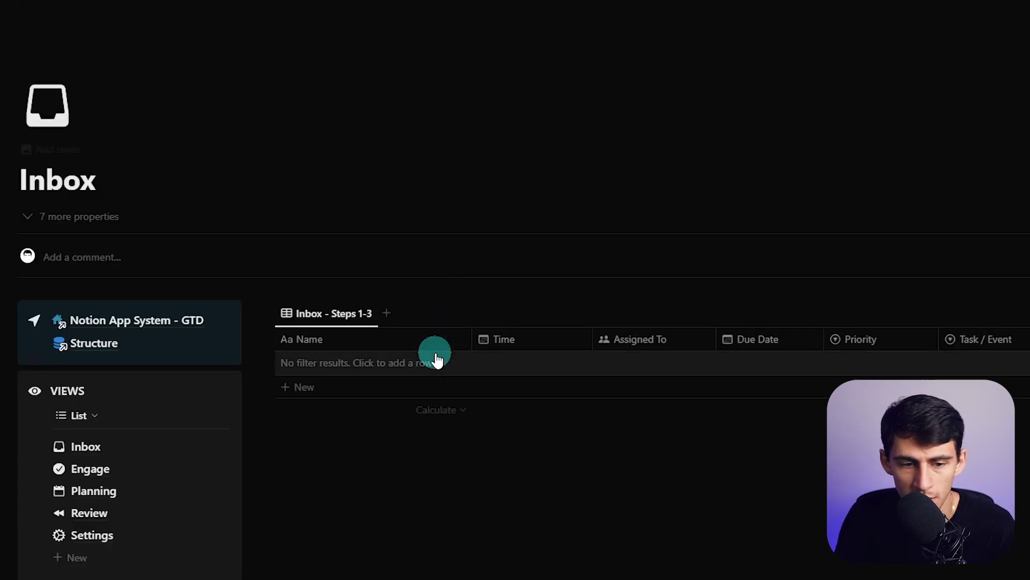
click(69, 394)
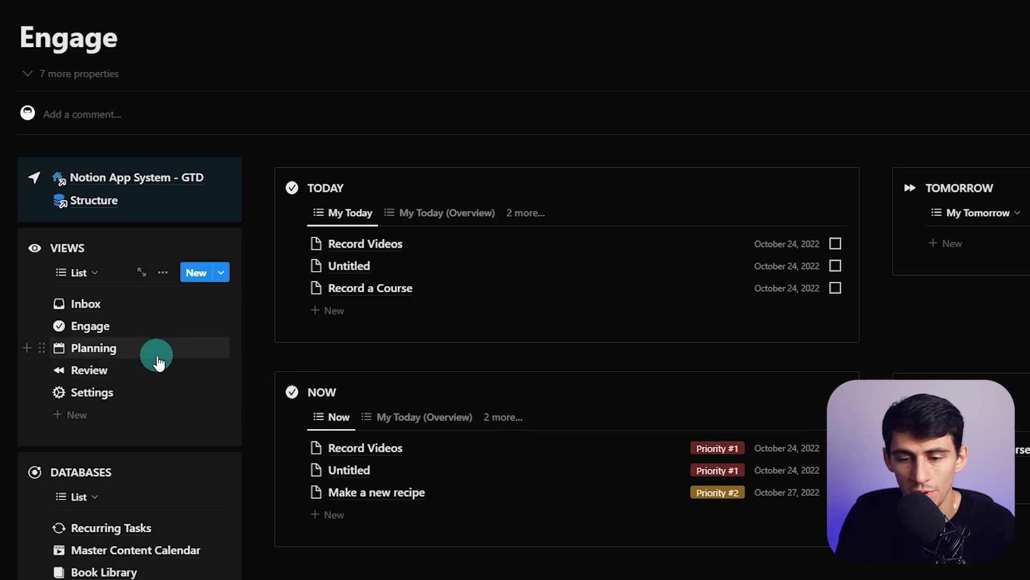
drag(814, 529, 402, 295)
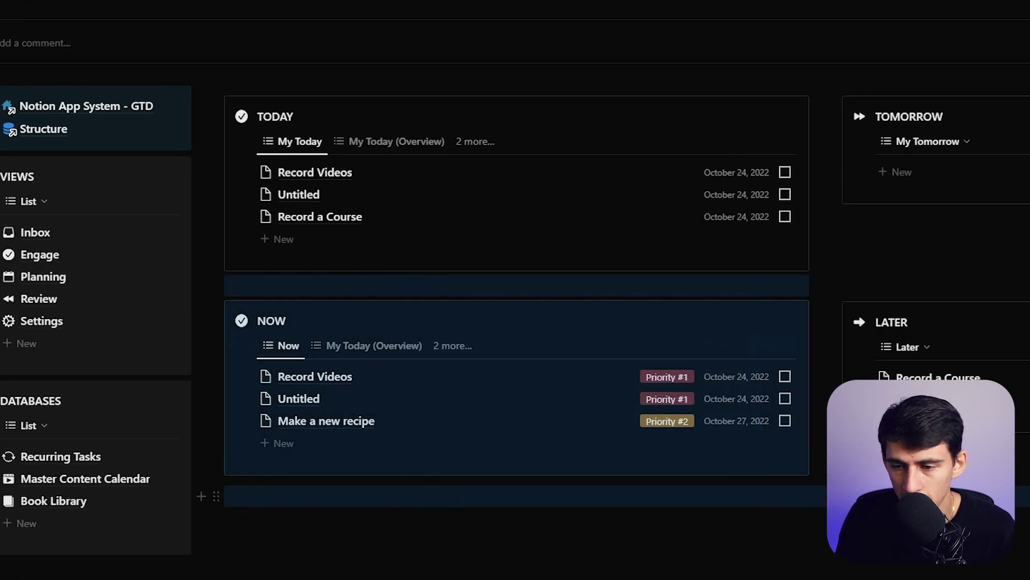
- Copy the NOW block and paste it onto the Review page
click(719, 518)
drag(711, 509, 375, 310)
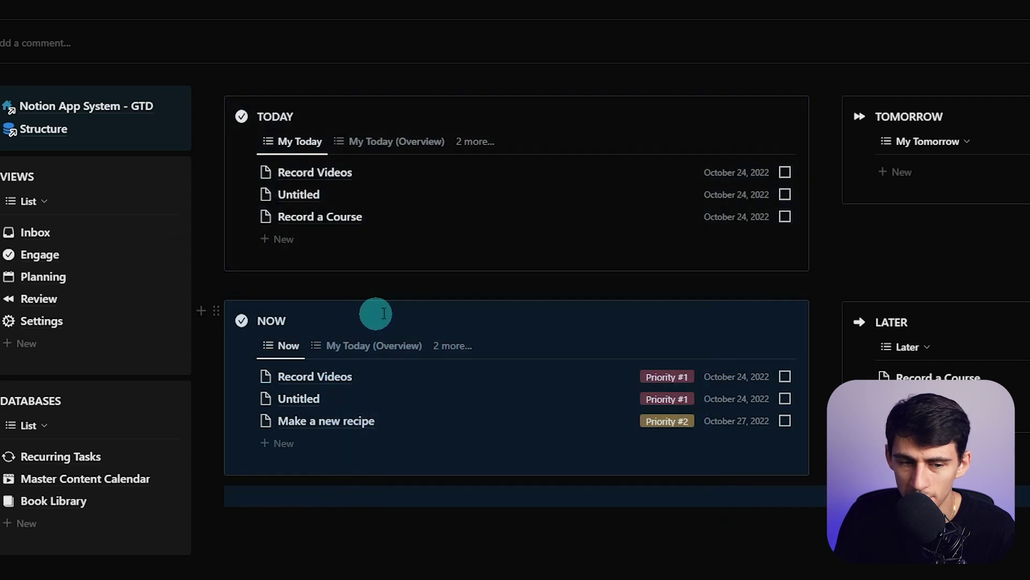
click(70, 302)
click(517, 374)
key(ctrl+v)
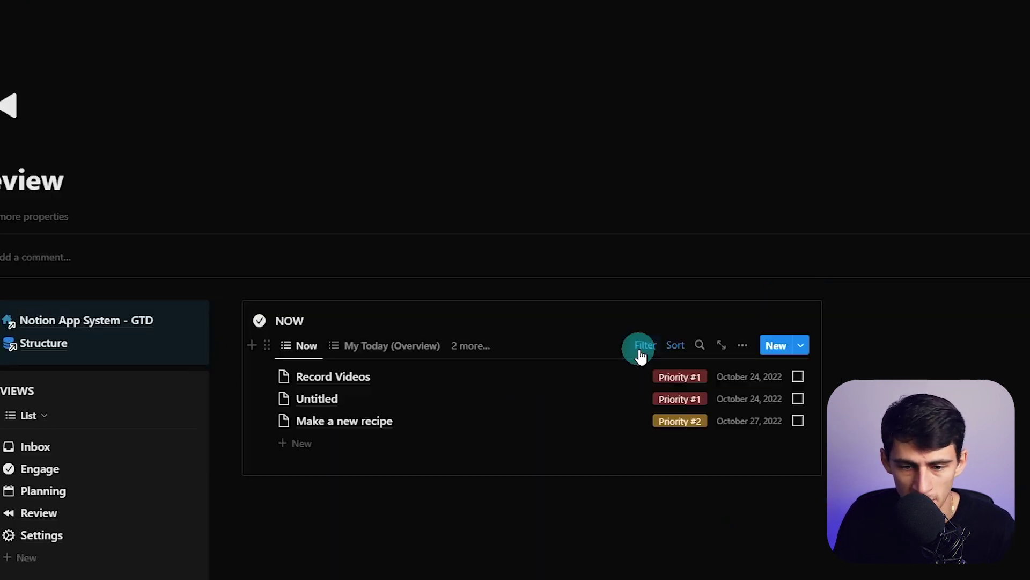
- Set the pasted NOW block's Status filter to show only checked tasks
click(641, 356)
click(398, 376)
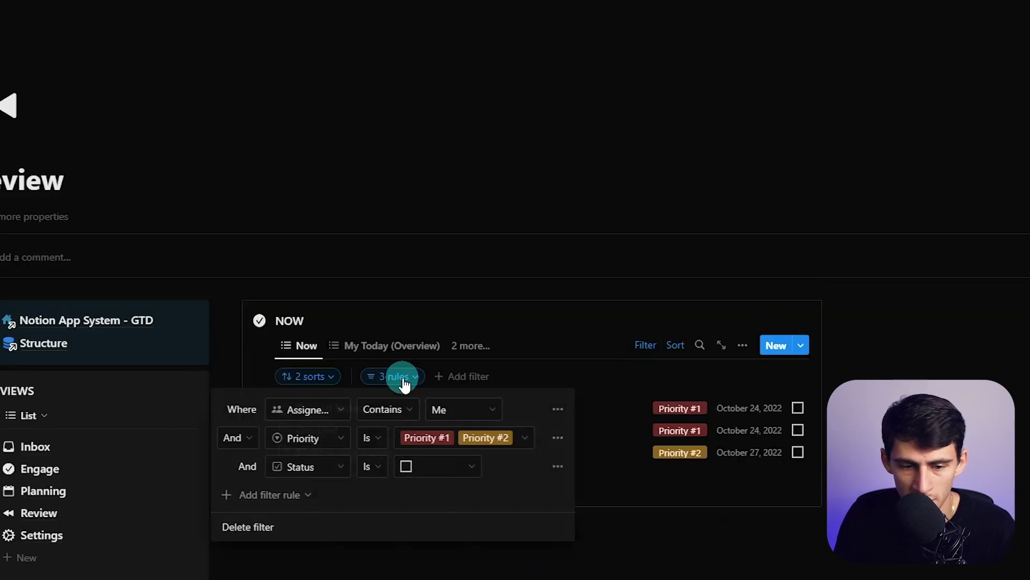
click(429, 465)
click(449, 456)
click(95, 425)
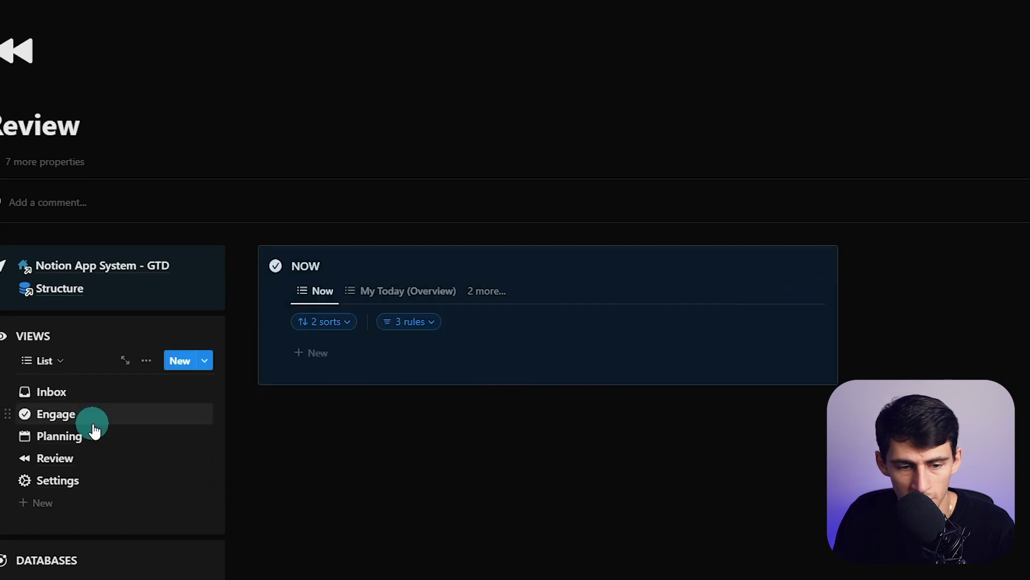
- On the Engage page, mark Record Videos as done, then return to Review
click(88, 419)
scroll(705, 343, down, 3)
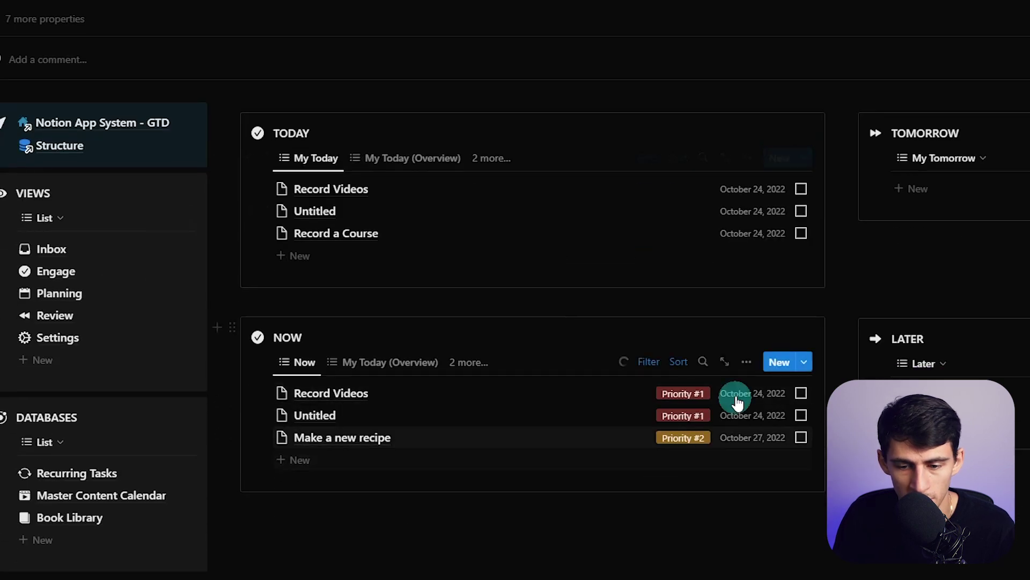
click(801, 394)
click(58, 338)
scroll(704, 323, down, 1)
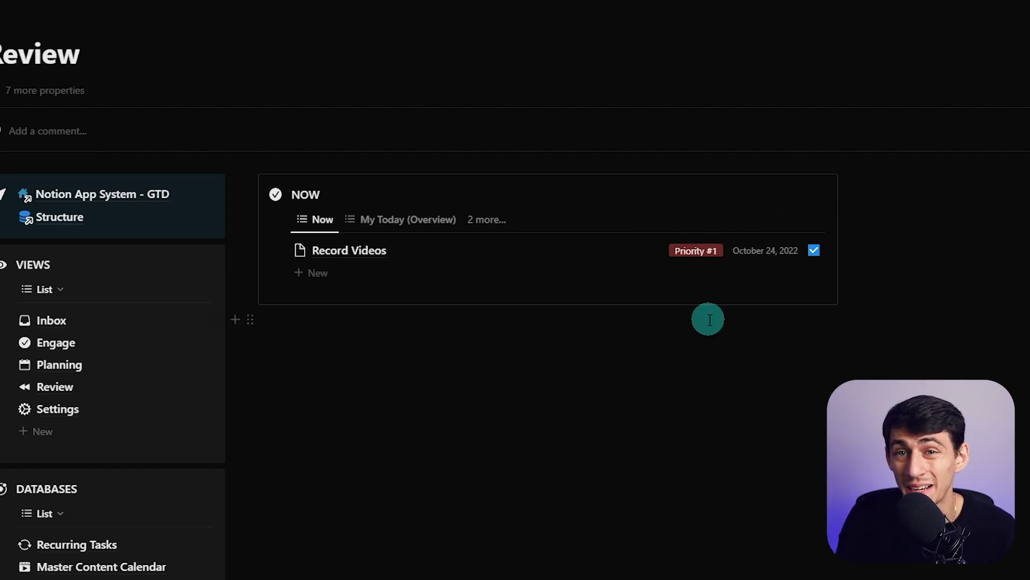
- Switch the NOW view's layout to Calendar
click(758, 219)
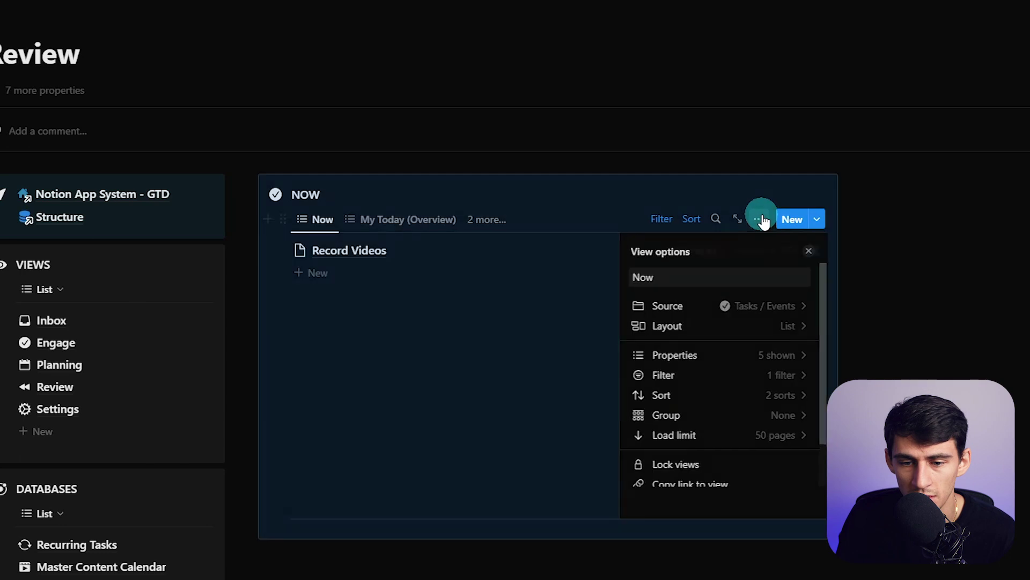
click(708, 327)
click(657, 337)
click(903, 327)
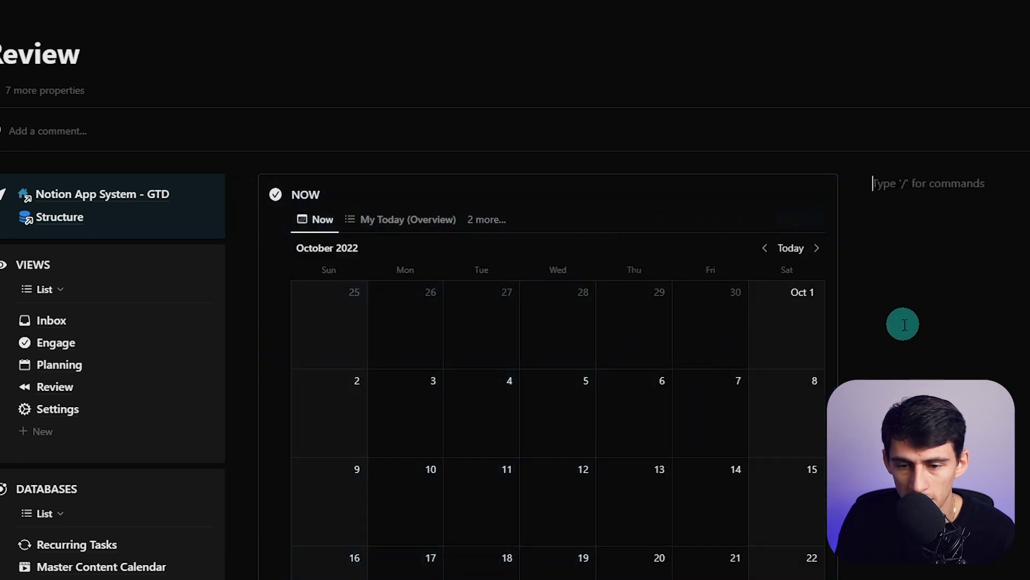
scroll(912, 242, down, 3)
scroll(462, 375, down, 1)
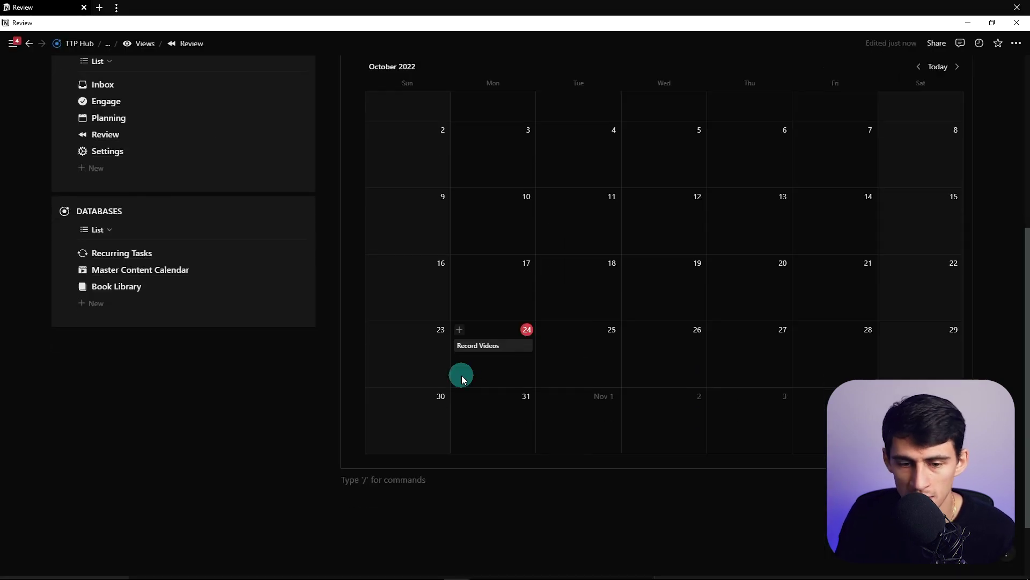
scroll(446, 359, up, 2)
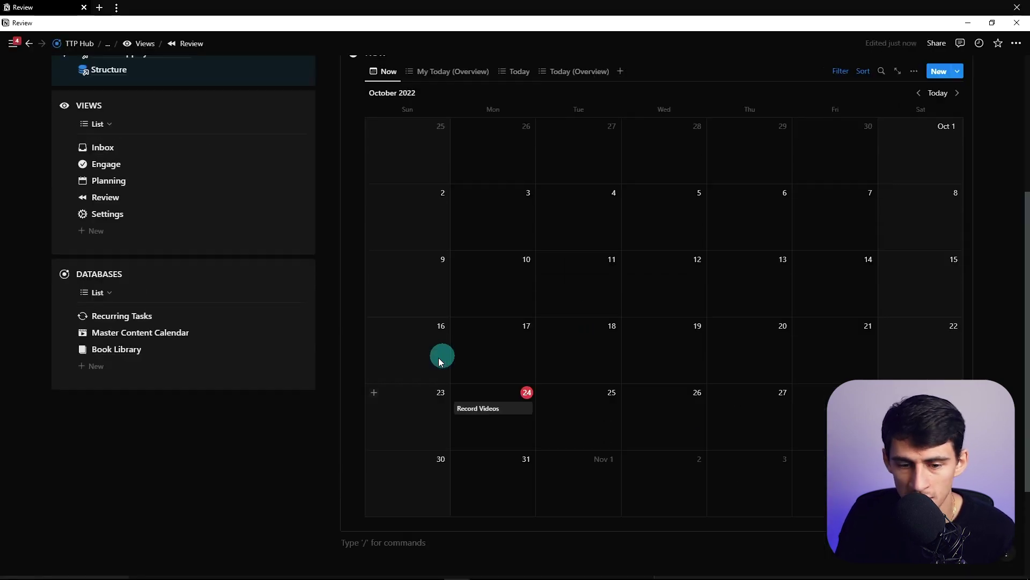
scroll(927, 236, down, 2)
scroll(925, 362, up, 5)
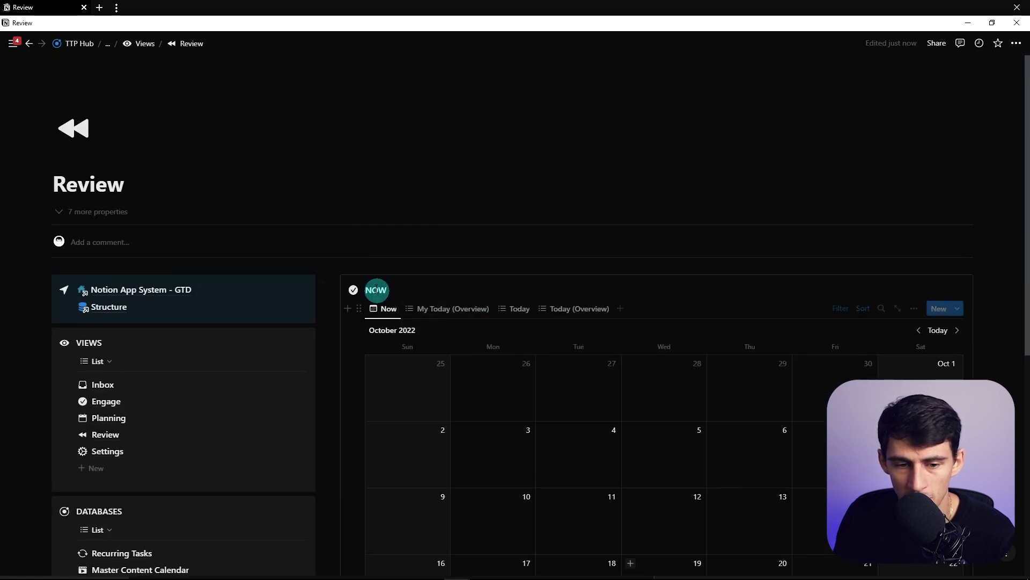
- Delete the empty block above the calendar and return to the Inbox
key(BackSpace)
scroll(357, 541, down, 5)
scroll(709, 348, up, 5)
scroll(224, 175, down, 2)
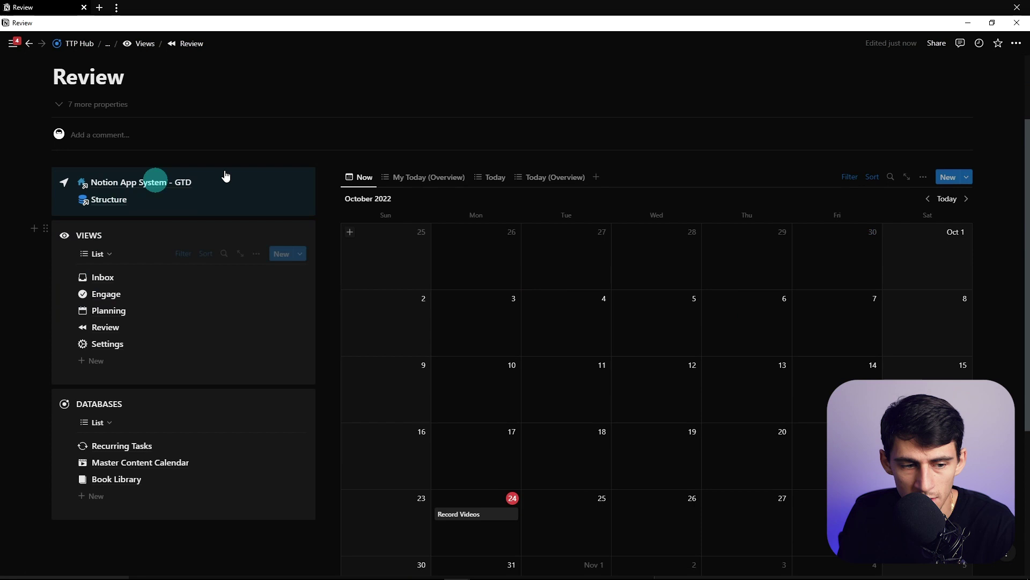
click(184, 280)
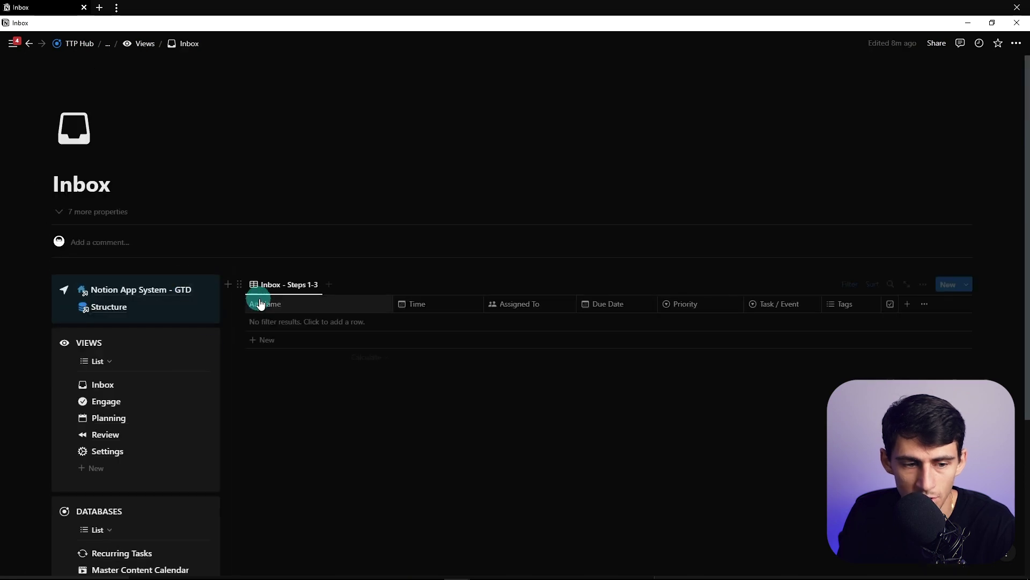